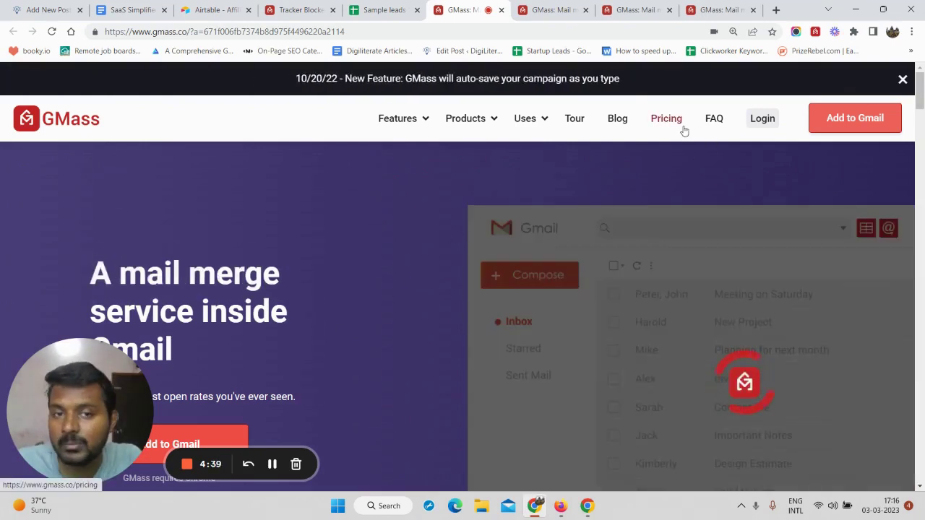
- Open the GMass pricing page and examine the features of the individual monthly Standard, Premium and Enterprise plans
{"action": "left_click", "coordinate": [678, 132]}
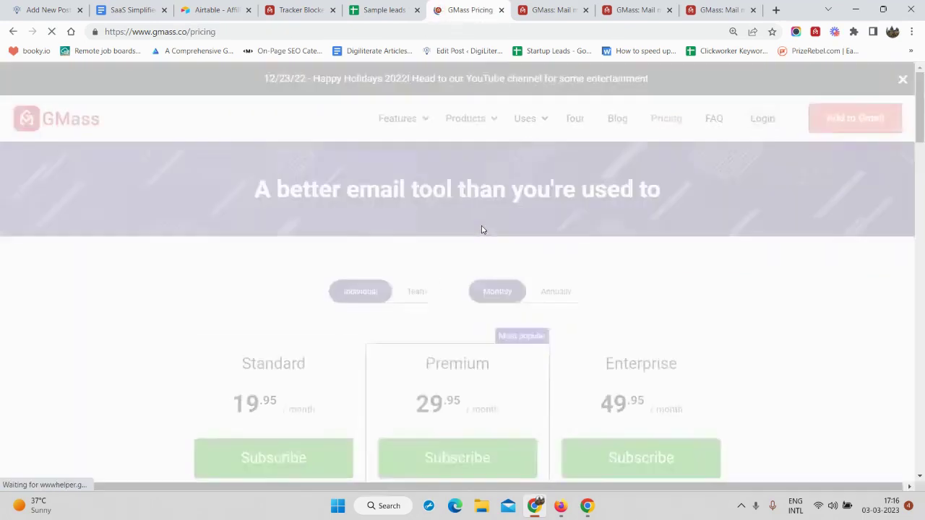
{"action": "scroll", "coordinate": [481, 233], "scroll_direction": "down", "scroll_amount": 2}
{"action": "scroll", "coordinate": [459, 270], "scroll_direction": "up", "scroll_amount": 1}
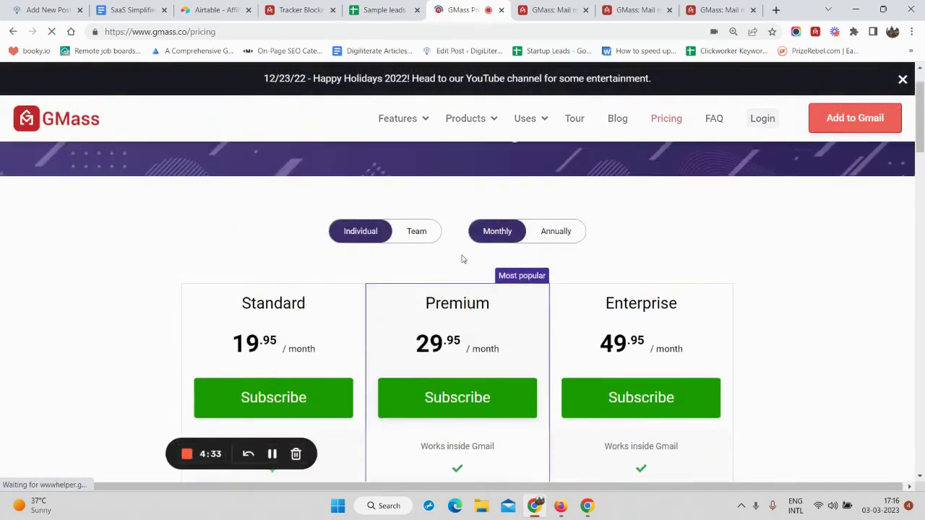
{"action": "scroll", "coordinate": [461, 263], "scroll_direction": "down", "scroll_amount": 1}
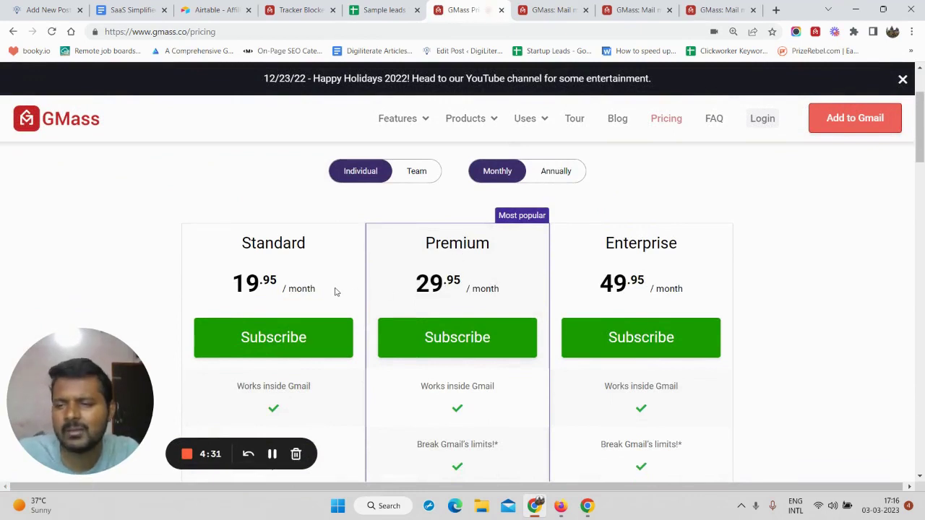
{"action": "scroll", "coordinate": [345, 302], "scroll_direction": "down", "scroll_amount": 2}
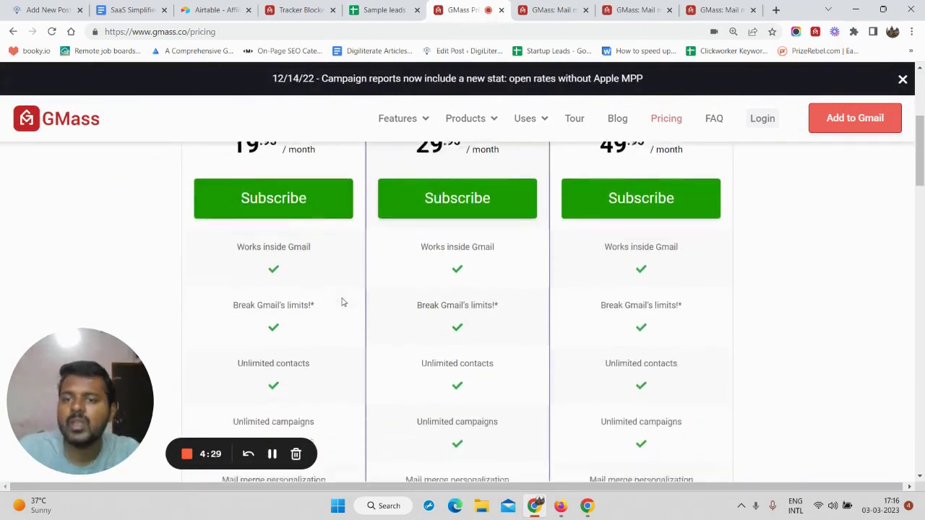
{"action": "scroll", "coordinate": [343, 292], "scroll_direction": "up", "scroll_amount": 2}
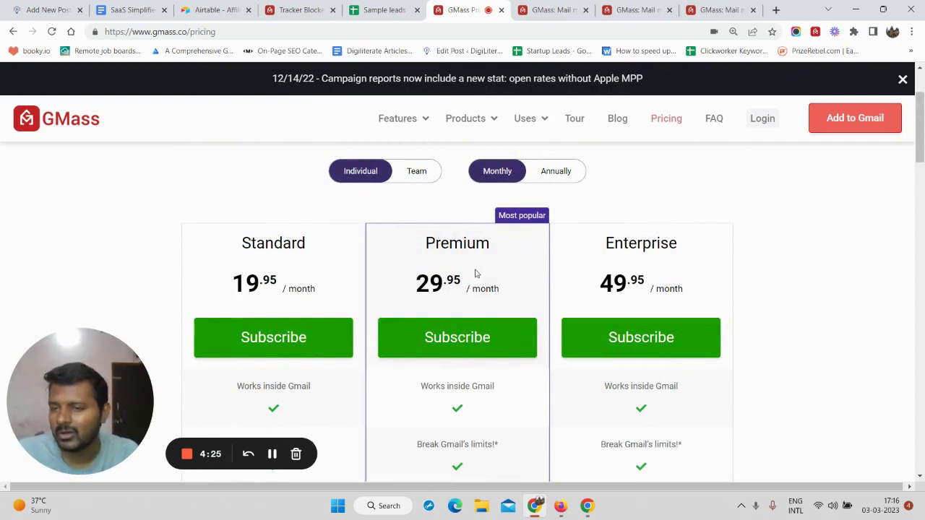
{"action": "scroll", "coordinate": [476, 273], "scroll_direction": "down", "scroll_amount": 4}
{"action": "scroll", "coordinate": [478, 273], "scroll_direction": "down", "scroll_amount": 3}
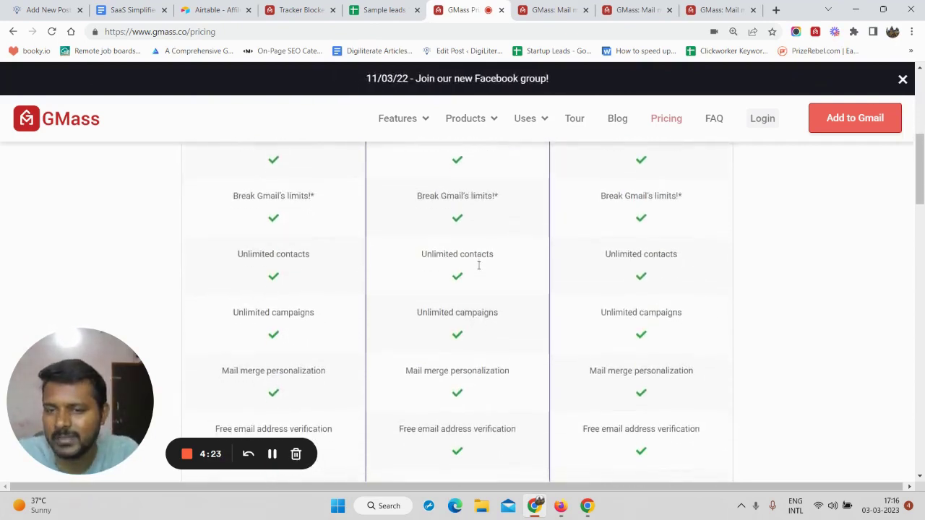
{"action": "scroll", "coordinate": [448, 289], "scroll_direction": "up", "scroll_amount": 2}
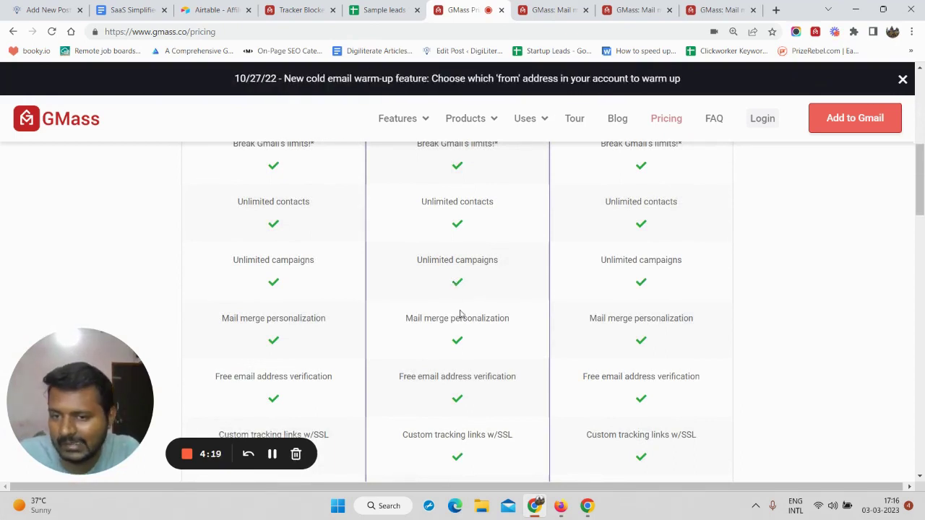
{"action": "scroll", "coordinate": [458, 312], "scroll_direction": "down", "scroll_amount": 4}
{"action": "scroll", "coordinate": [433, 302], "scroll_direction": "down", "scroll_amount": 1}
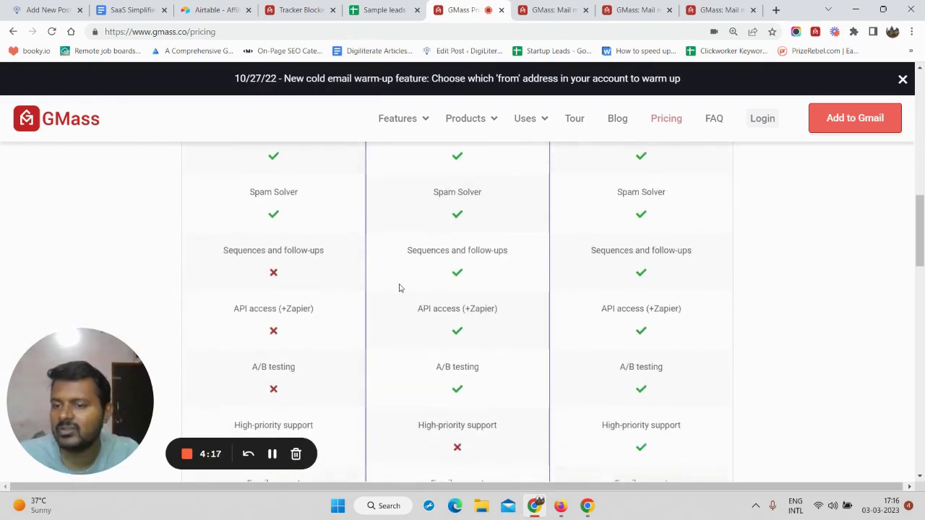
- Compare the three plans on sequences and follow-ups, API access, A/B testing and high-priority support, and review their monthly prices
{"action": "triple_click", "coordinate": [316, 249]}
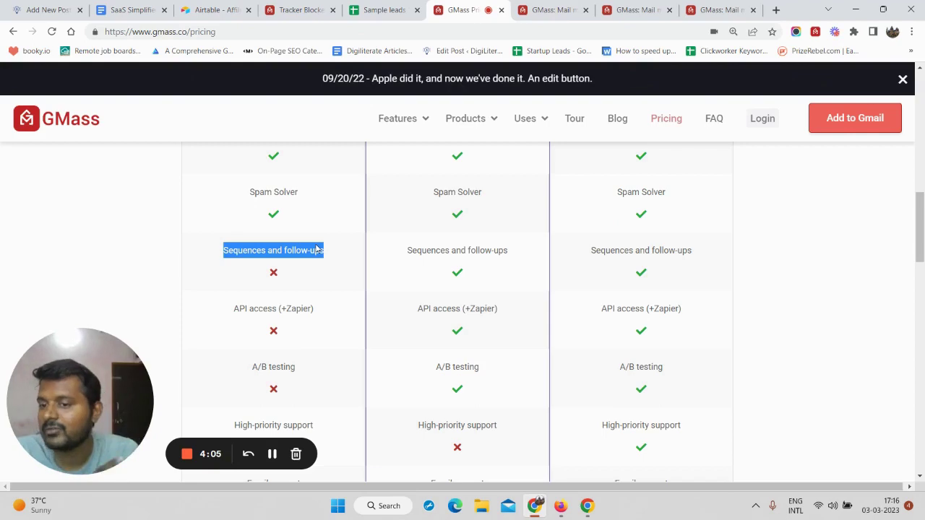
{"action": "scroll", "coordinate": [506, 267], "scroll_direction": "up", "scroll_amount": 8}
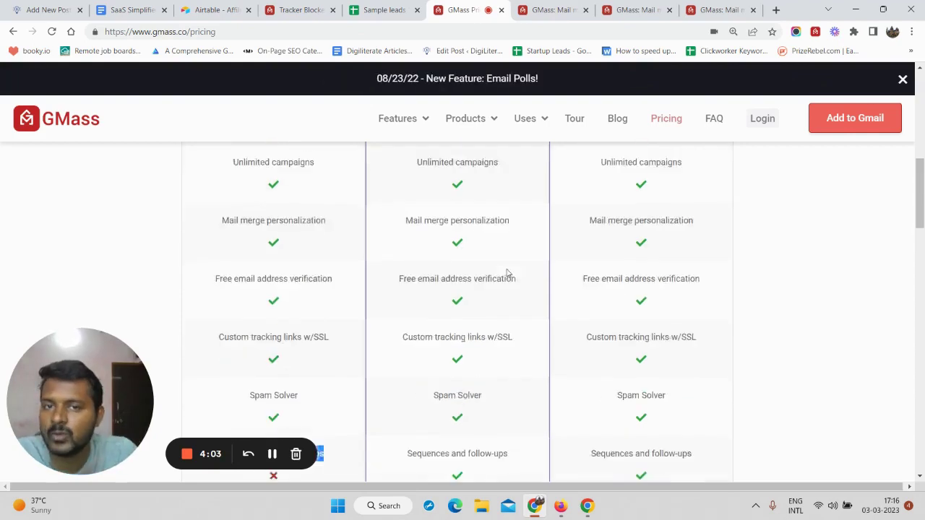
{"action": "scroll", "coordinate": [508, 262], "scroll_direction": "down", "scroll_amount": 10}
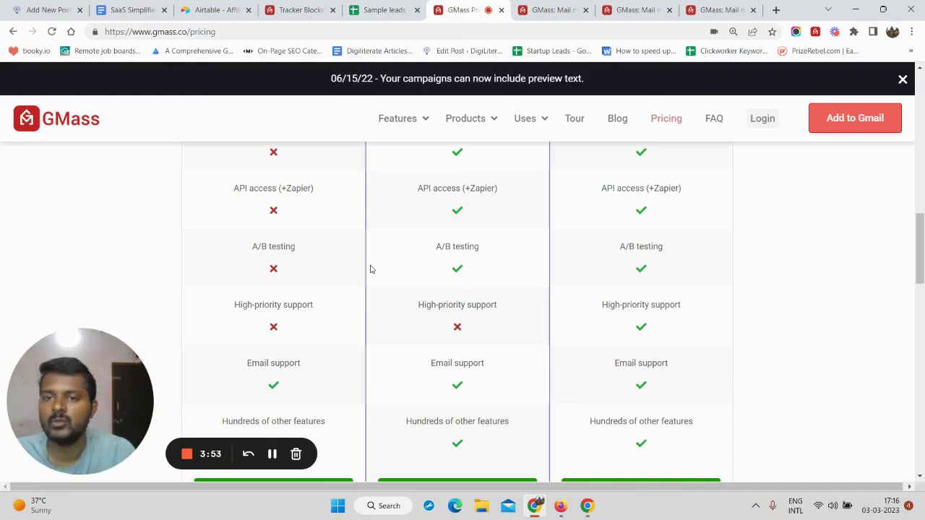
{"action": "scroll", "coordinate": [375, 269], "scroll_direction": "up", "scroll_amount": 1}
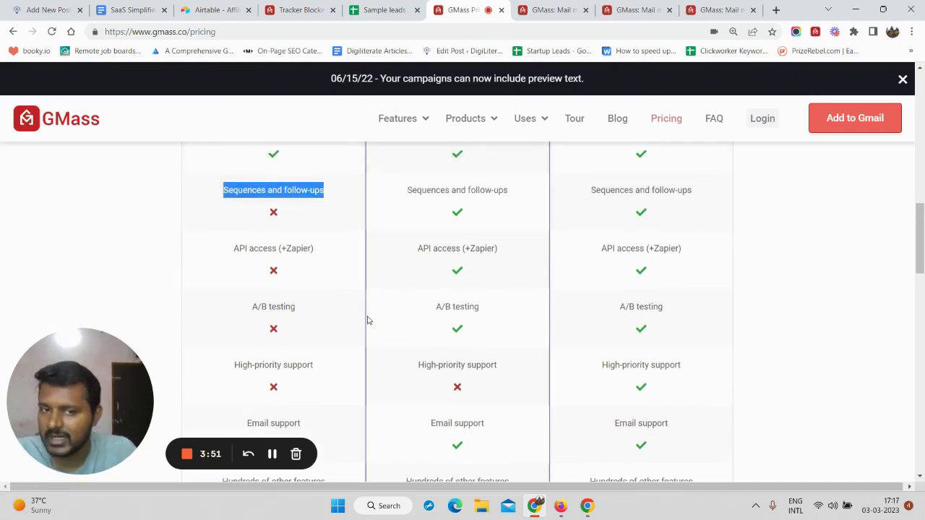
{"action": "scroll", "coordinate": [370, 320], "scroll_direction": "down", "scroll_amount": 3}
{"action": "scroll", "coordinate": [376, 318], "scroll_direction": "up", "scroll_amount": 4}
{"action": "scroll", "coordinate": [380, 314], "scroll_direction": "up", "scroll_amount": 5}
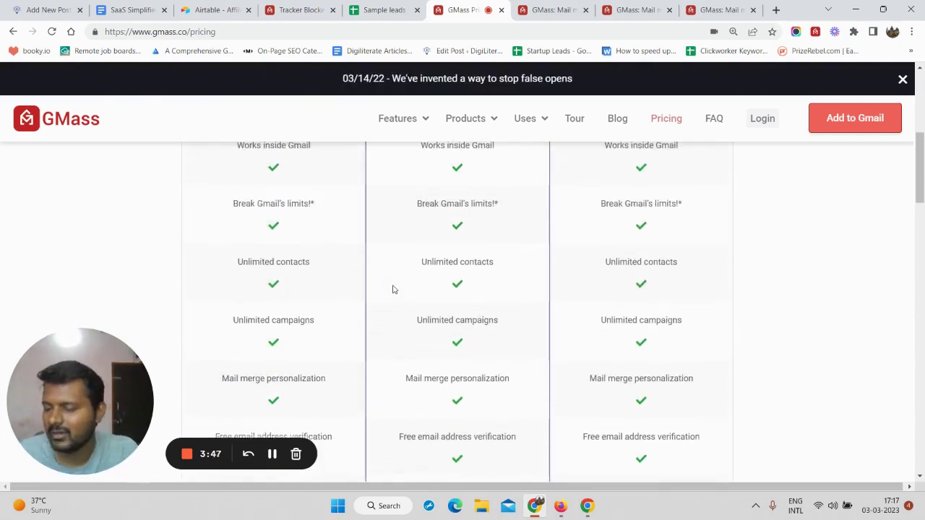
{"action": "scroll", "coordinate": [397, 280], "scroll_direction": "up", "scroll_amount": 4}
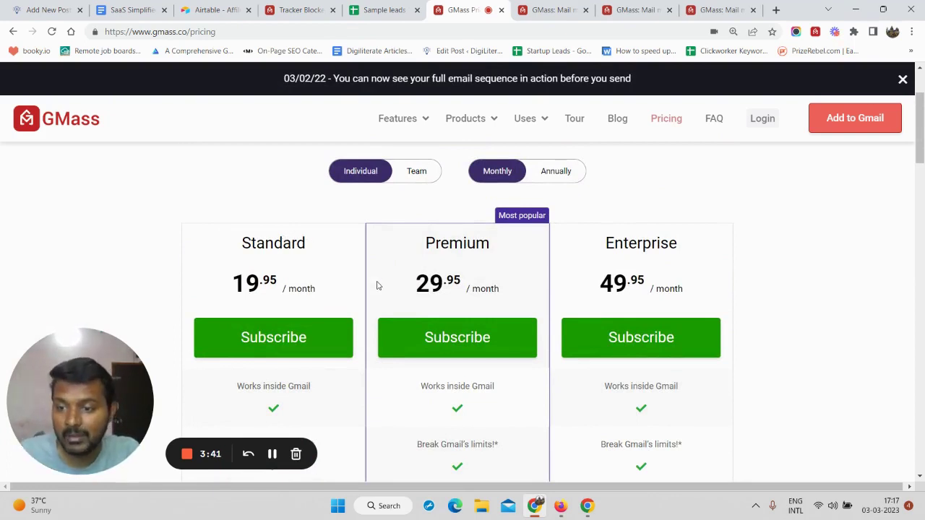
{"action": "scroll", "coordinate": [504, 370], "scroll_direction": "down", "scroll_amount": 2}
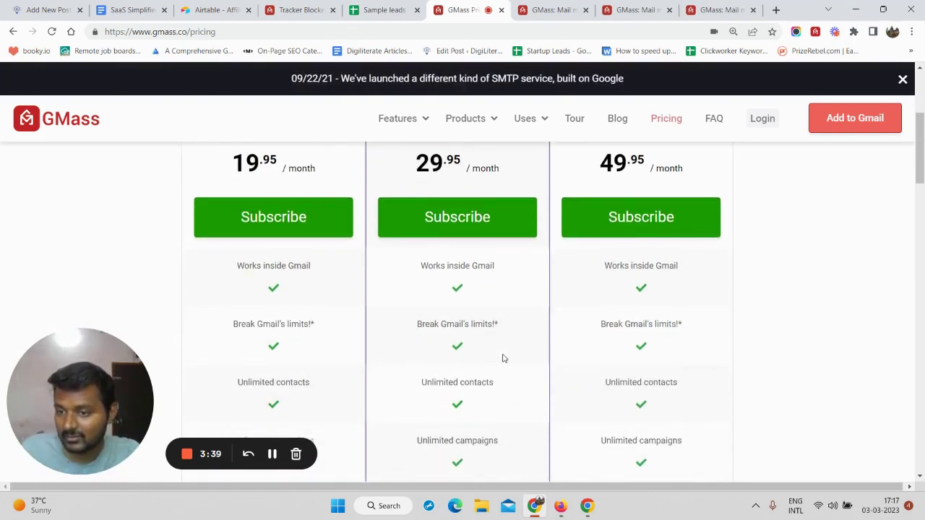
{"action": "scroll", "coordinate": [504, 363], "scroll_direction": "up", "scroll_amount": 2}
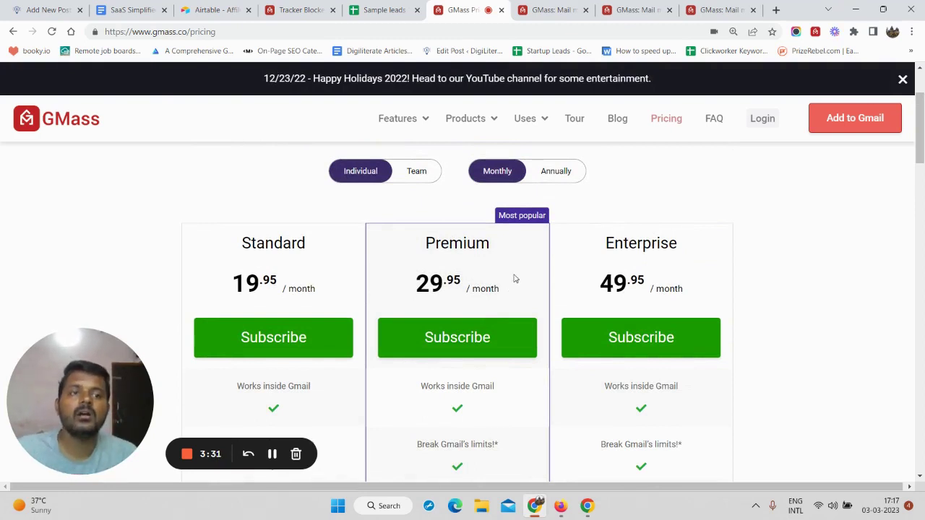
- Sign out of the current GMass dashboard and create a new GMass account by signing in with another Google account
{"action": "left_click", "coordinate": [764, 120]}
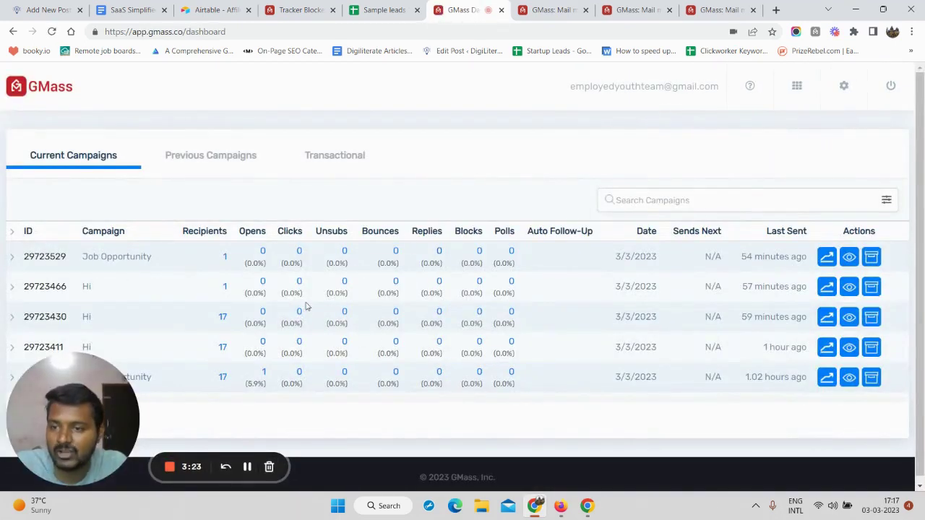
{"action": "left_click", "coordinate": [888, 96]}
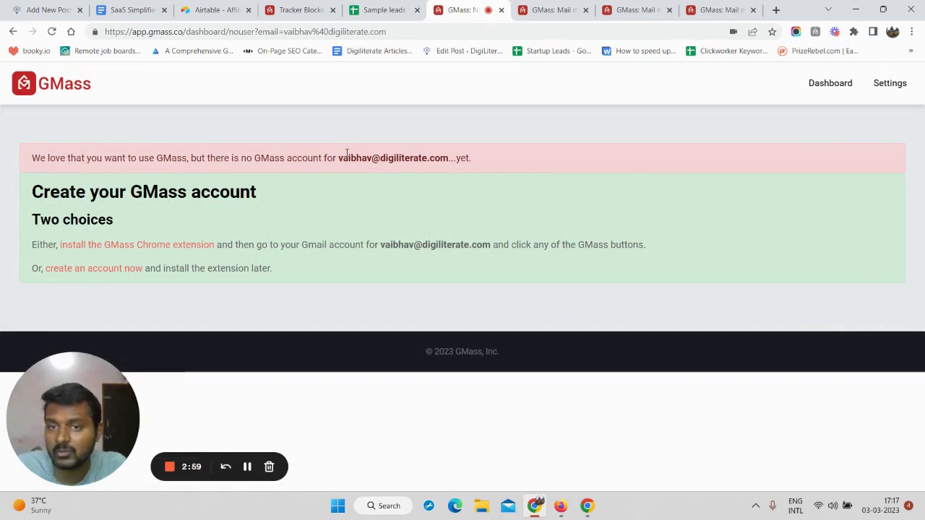
{"action": "left_click", "coordinate": [95, 271]}
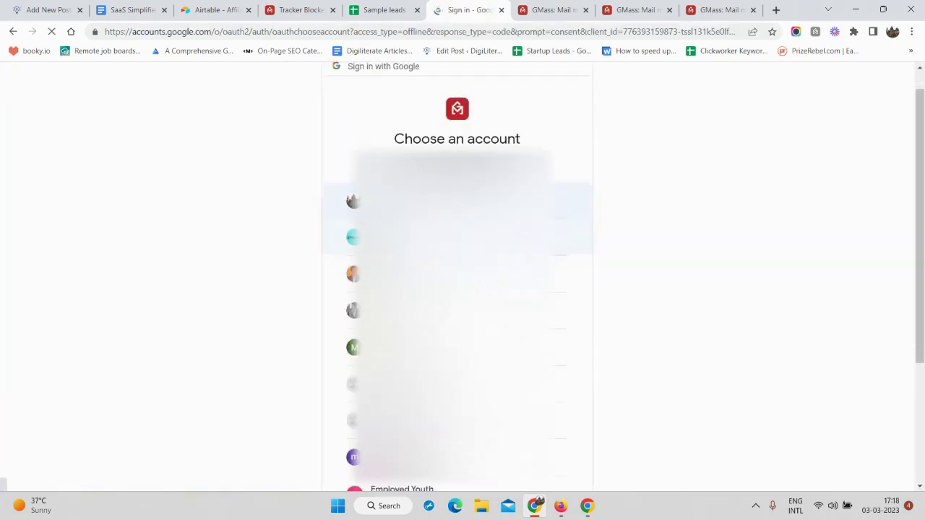
{"action": "left_click", "coordinate": [457, 300]}
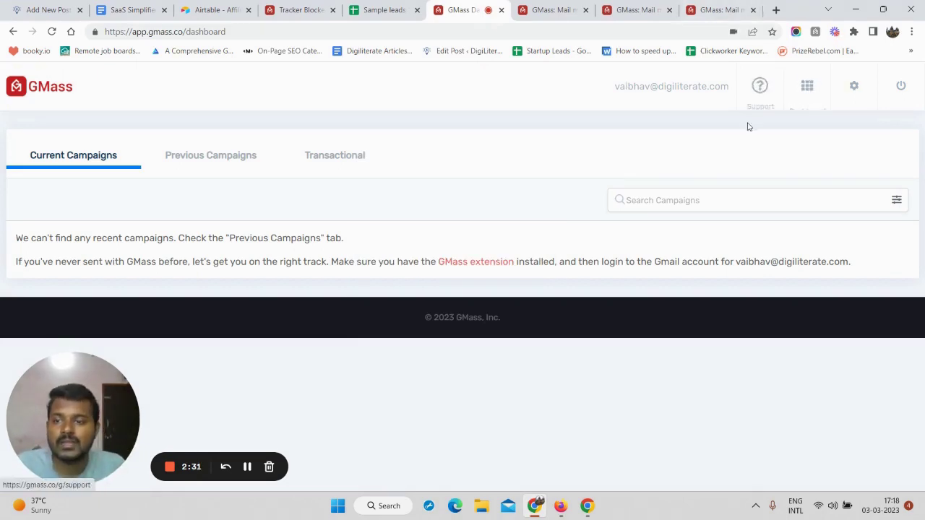
- View the Chrome Web Store listing of the GMass extension from the GMass home page and close it
{"action": "left_click", "coordinate": [553, 10]}
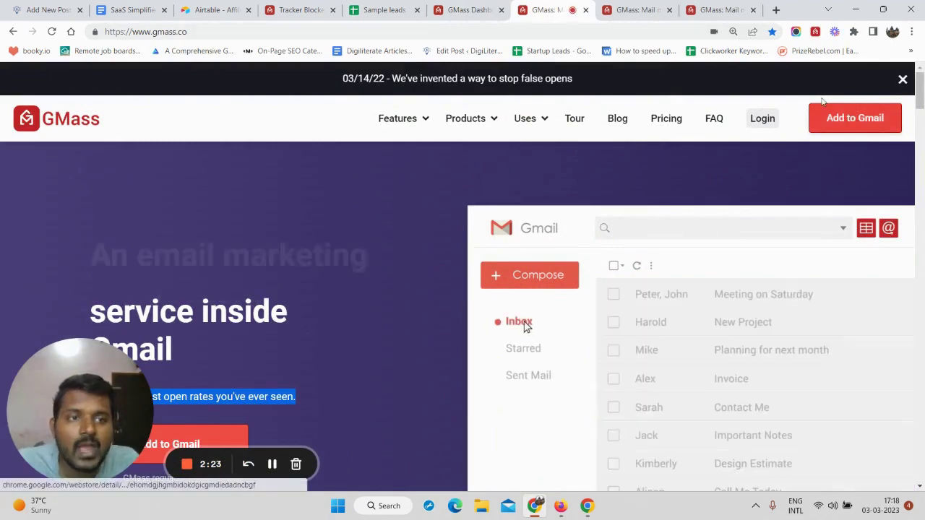
{"action": "left_click", "coordinate": [851, 126]}
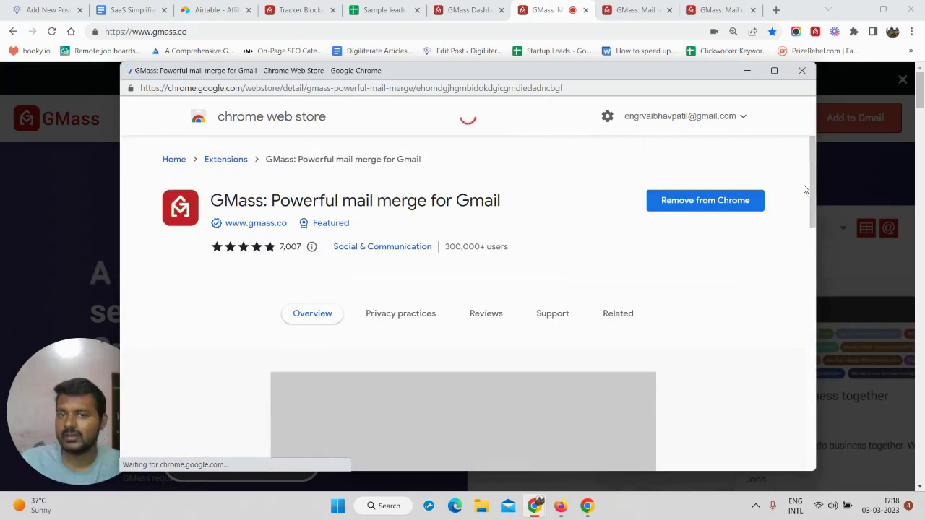
{"action": "left_click", "coordinate": [802, 70]}
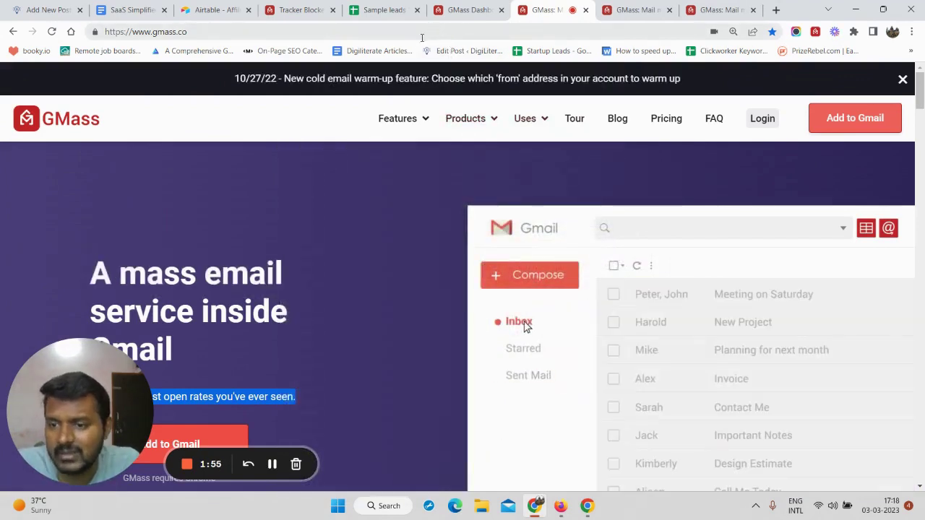
- Examine the Email, First Name and Last Name columns in the Sample leads 123 spreadsheet
{"action": "left_click", "coordinate": [394, 6]}
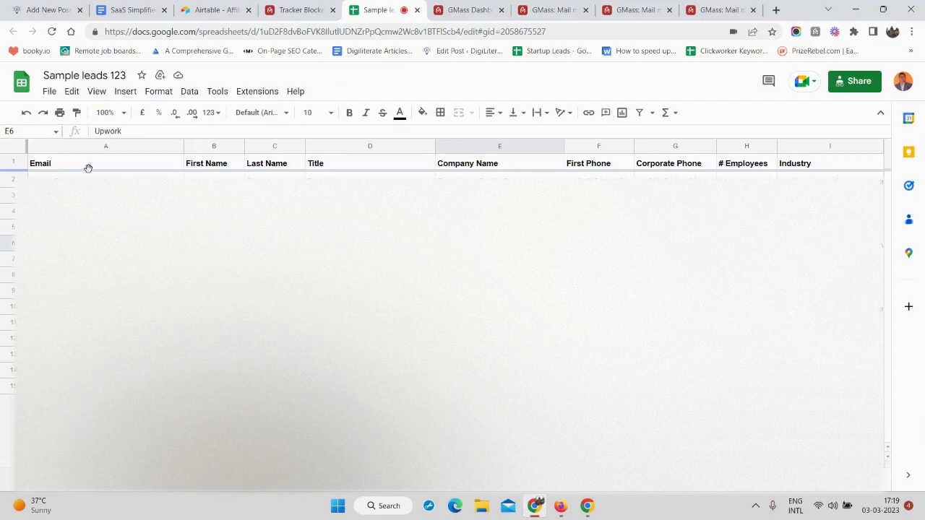
{"action": "left_click_drag", "start_coordinate": [105, 180], "coordinate": [106, 354]}
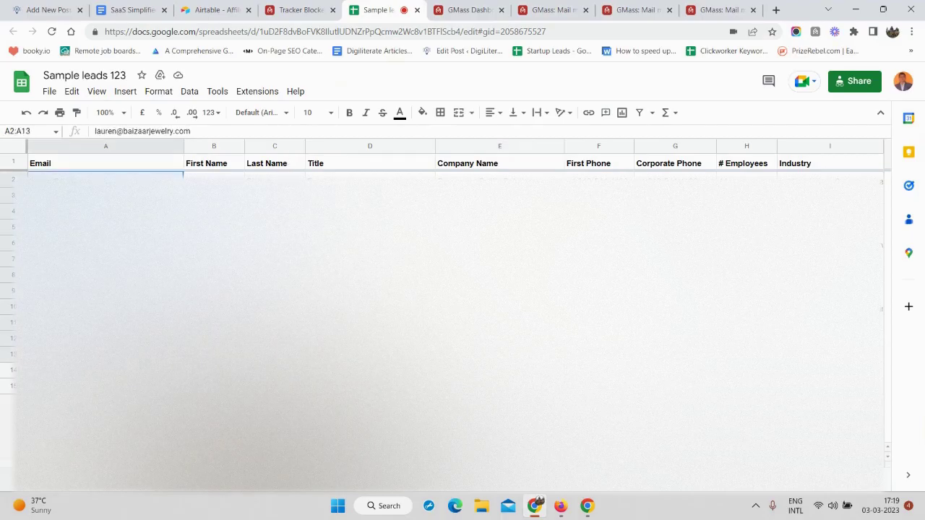
{"action": "left_click_drag", "start_coordinate": [214, 179], "coordinate": [214, 291]}
{"action": "left_click_drag", "start_coordinate": [275, 179], "coordinate": [275, 227]}
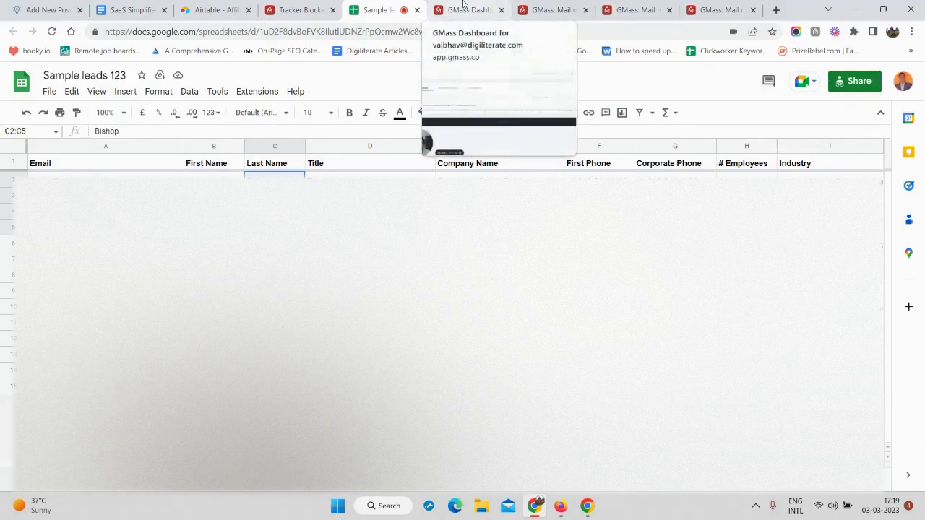
- Open Gmail in a new browser tab alongside the Sample leads 123 spreadsheet
{"action": "left_click", "coordinate": [775, 10]}
{"action": "type", "text": "gm"}
{"action": "key", "text": "Return"}
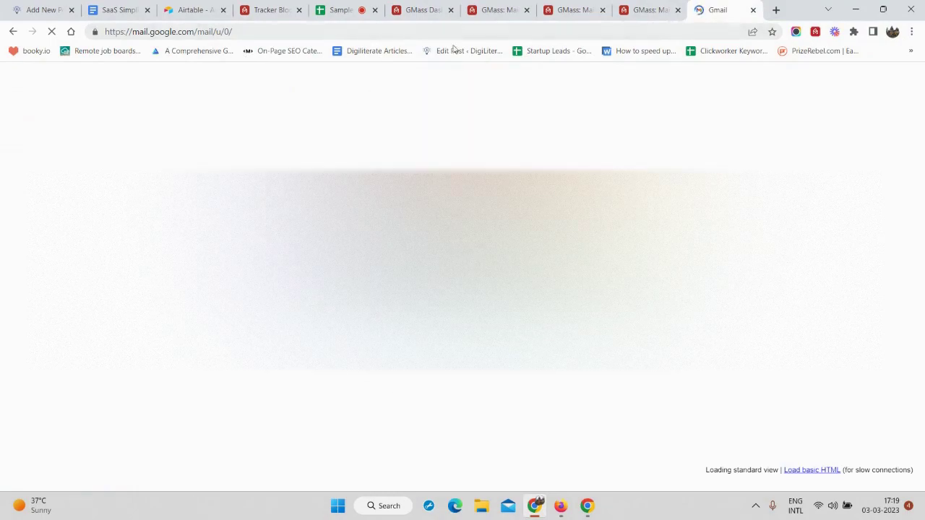
{"action": "left_click", "coordinate": [353, 8]}
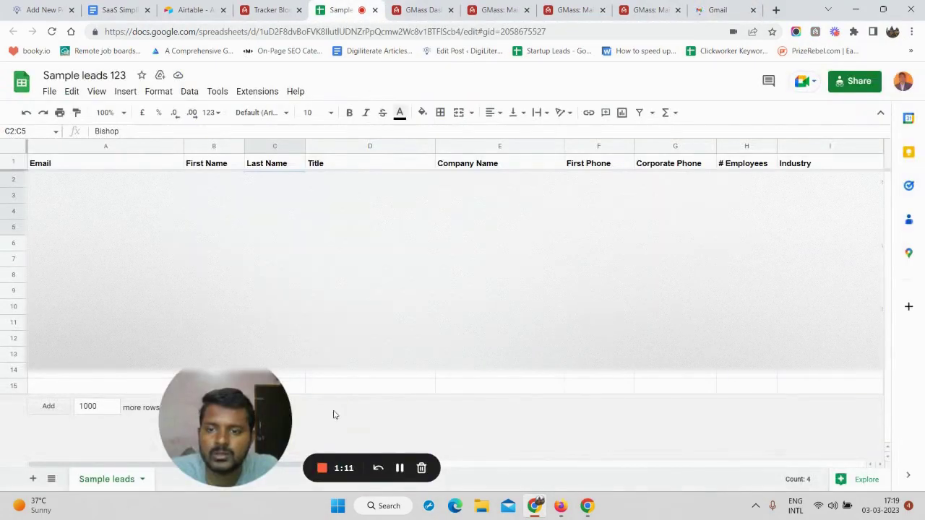
{"action": "left_click", "coordinate": [400, 468]}
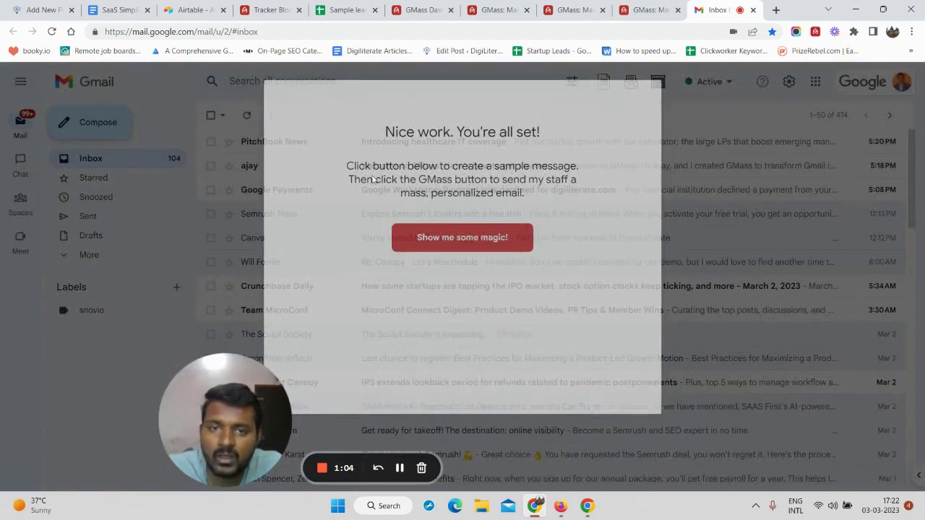
- Generate the GMass sample campaign message, and close its draft so only the blank new message stays open
{"action": "left_click", "coordinate": [427, 239]}
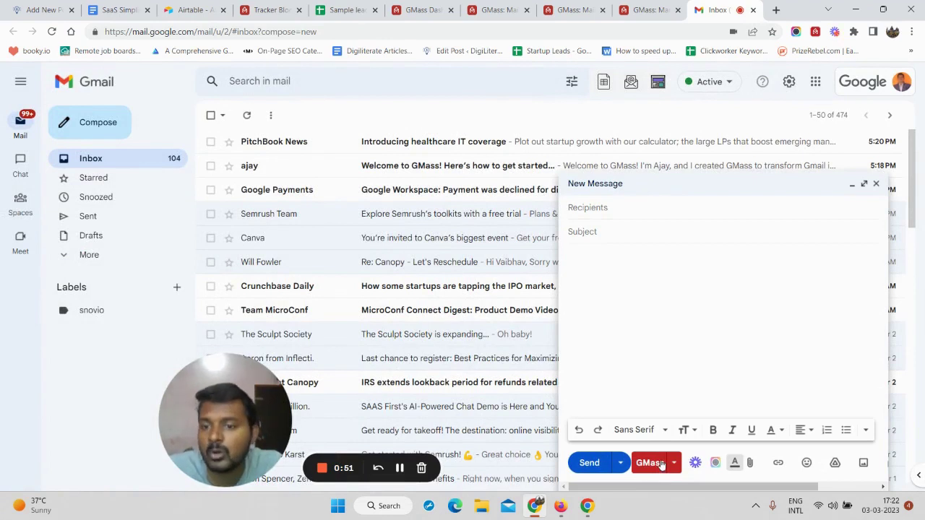
{"action": "left_click", "coordinate": [661, 463]}
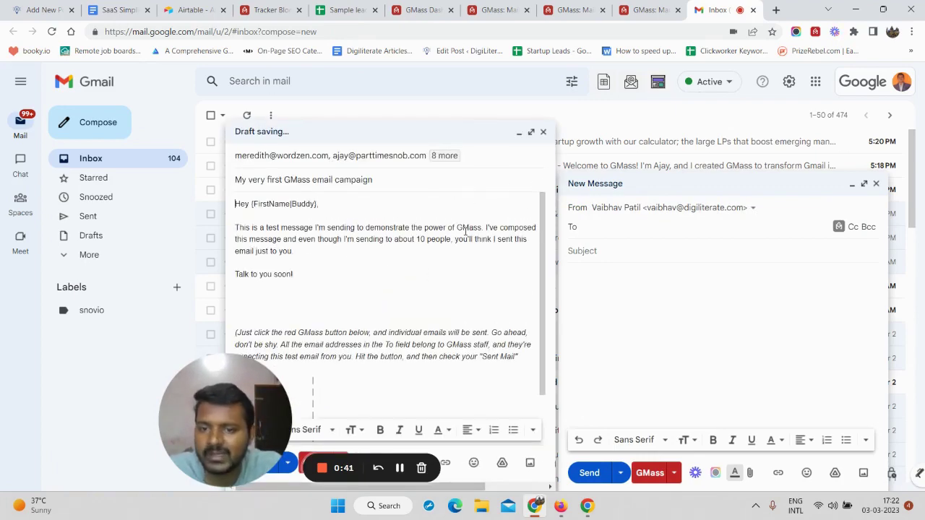
{"action": "left_click", "coordinate": [543, 133]}
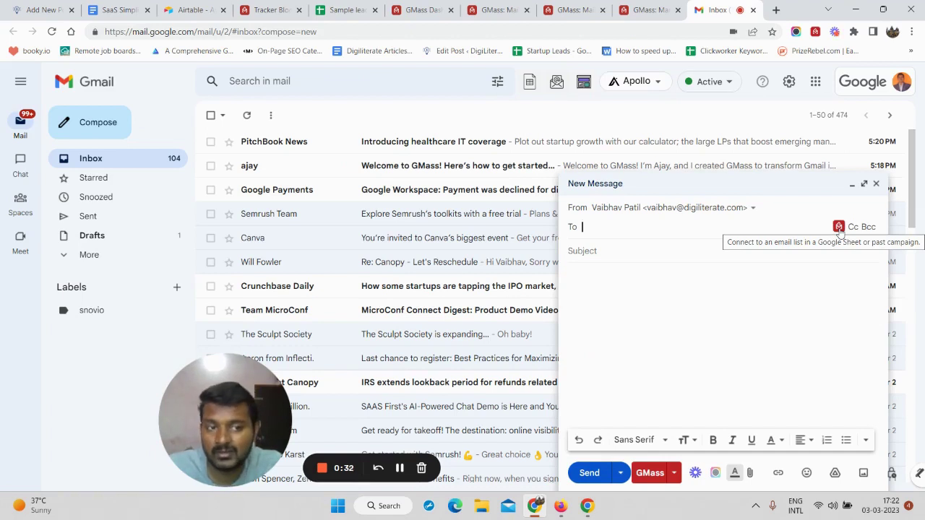
- Choose a Google Sheet as the message's recipient source and authorize GMass to access the Google account's Sheets, Drive and Gmail
{"action": "left_click", "coordinate": [838, 229]}
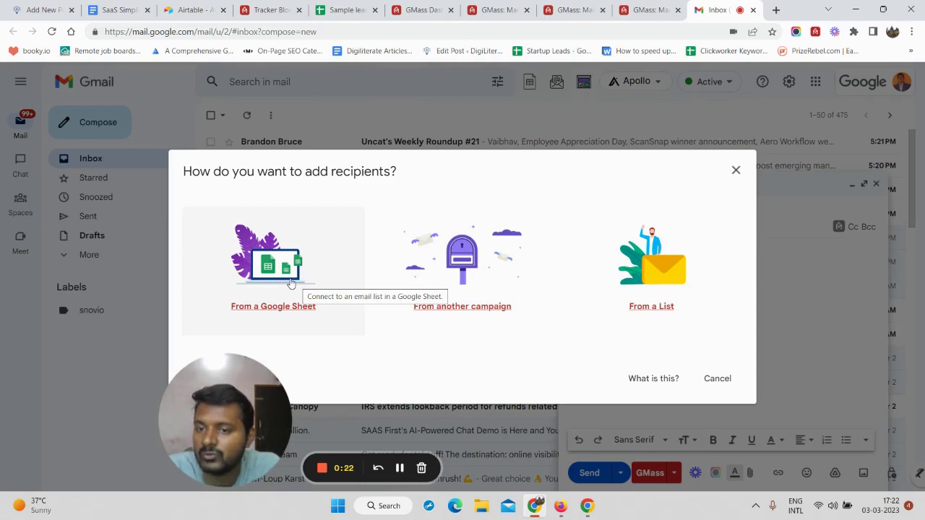
{"action": "left_click", "coordinate": [291, 282]}
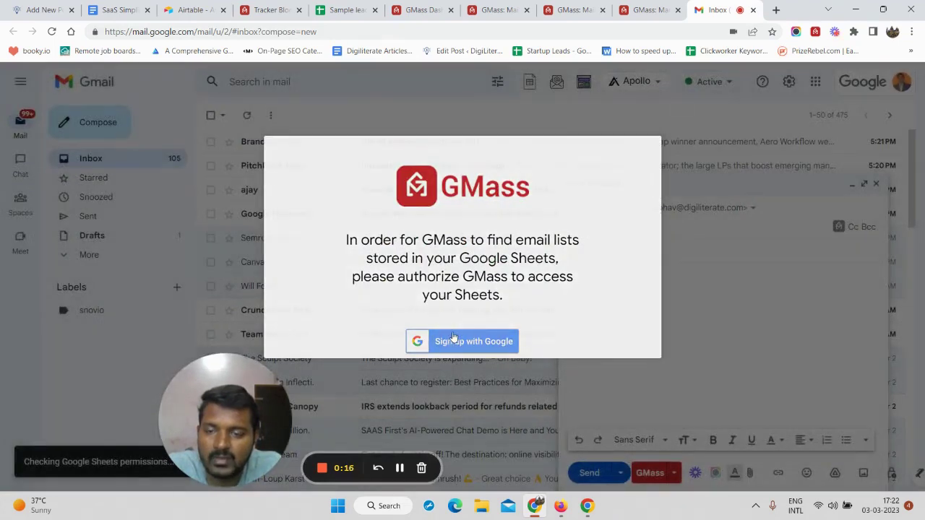
{"action": "left_click", "coordinate": [454, 338]}
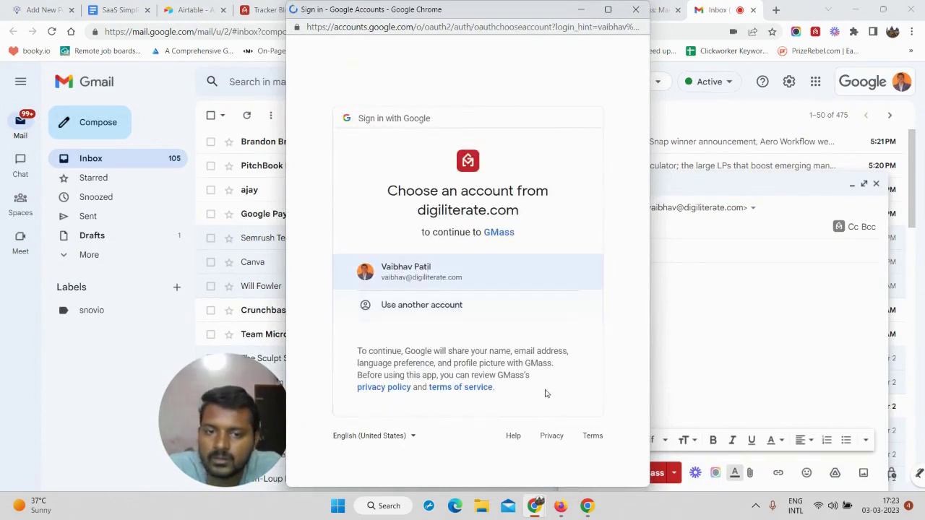
{"action": "left_click", "coordinate": [446, 276]}
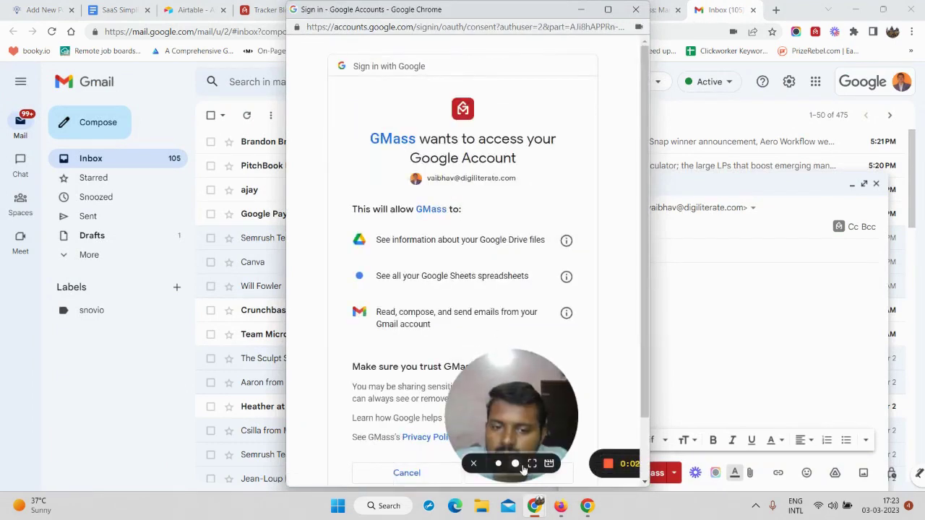
{"action": "left_click_drag", "start_coordinate": [576, 454], "coordinate": [424, 379]}
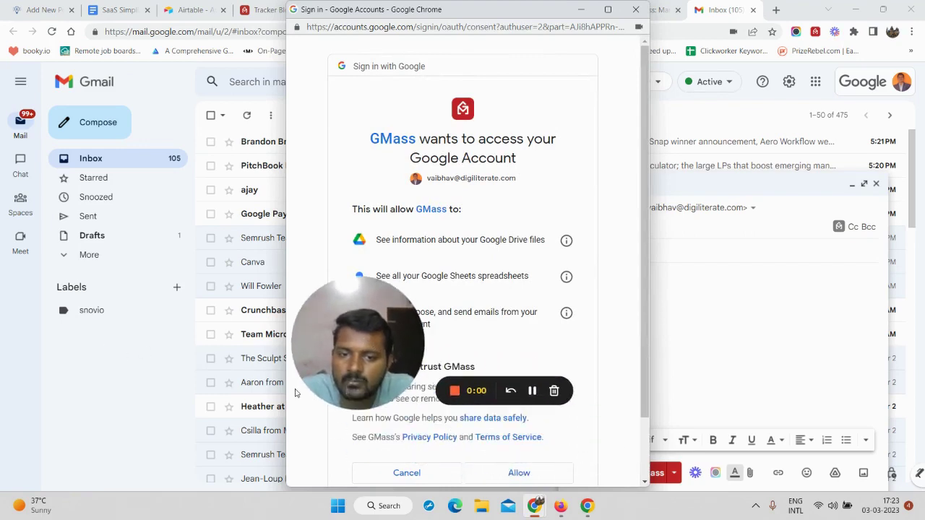
{"action": "left_click", "coordinate": [510, 477]}
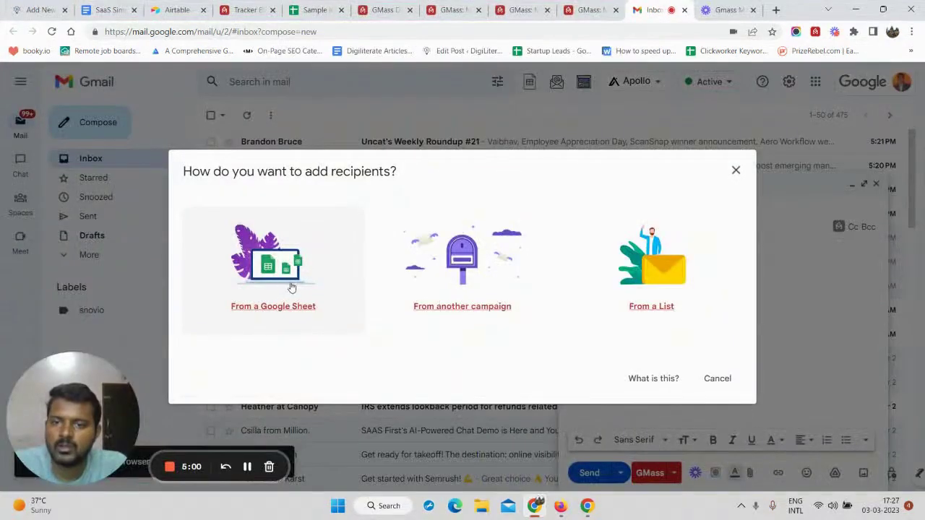
- Connect the Sample leads worksheet of the Sample leads 123 spreadsheet to the new message as its recipient list
{"action": "key", "text": "Escape"}
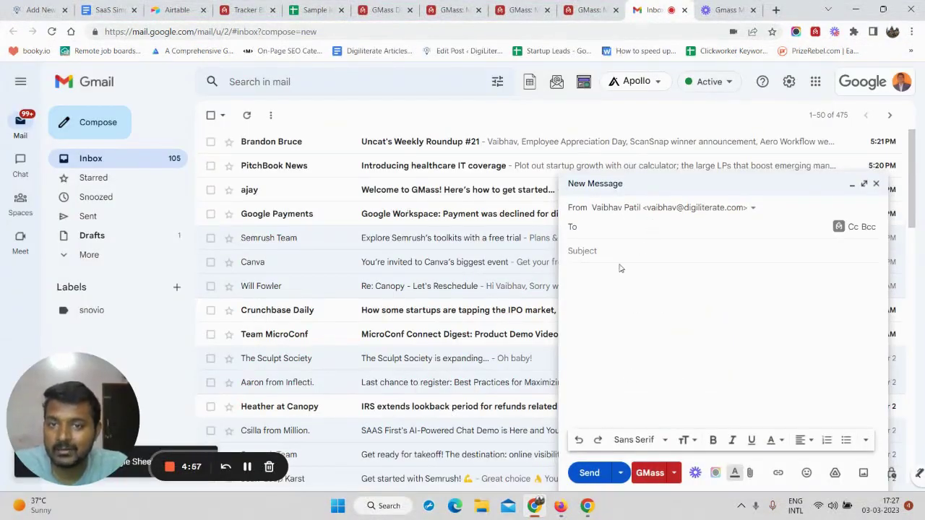
{"action": "left_click", "coordinate": [839, 227]}
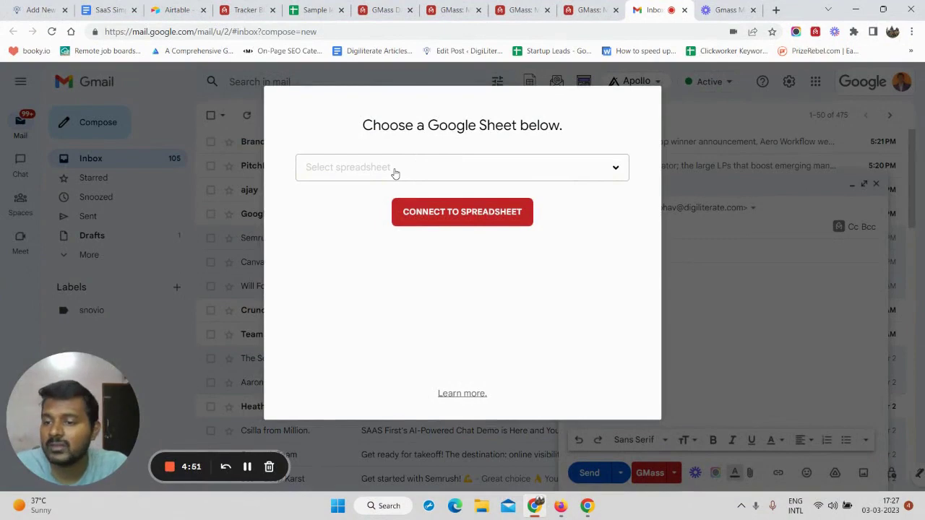
{"action": "left_click", "coordinate": [395, 173]}
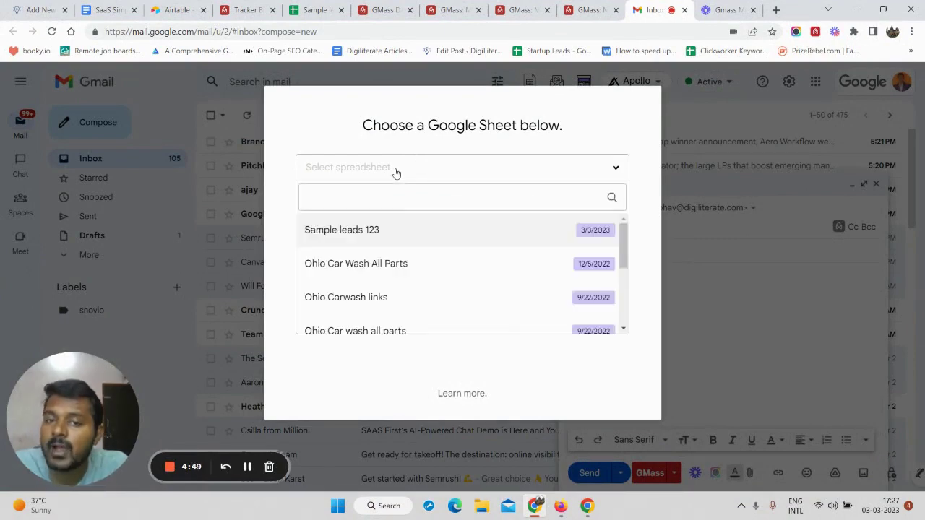
{"action": "scroll", "coordinate": [423, 267], "scroll_direction": "down", "scroll_amount": 5}
{"action": "scroll", "coordinate": [427, 275], "scroll_direction": "up", "scroll_amount": 5}
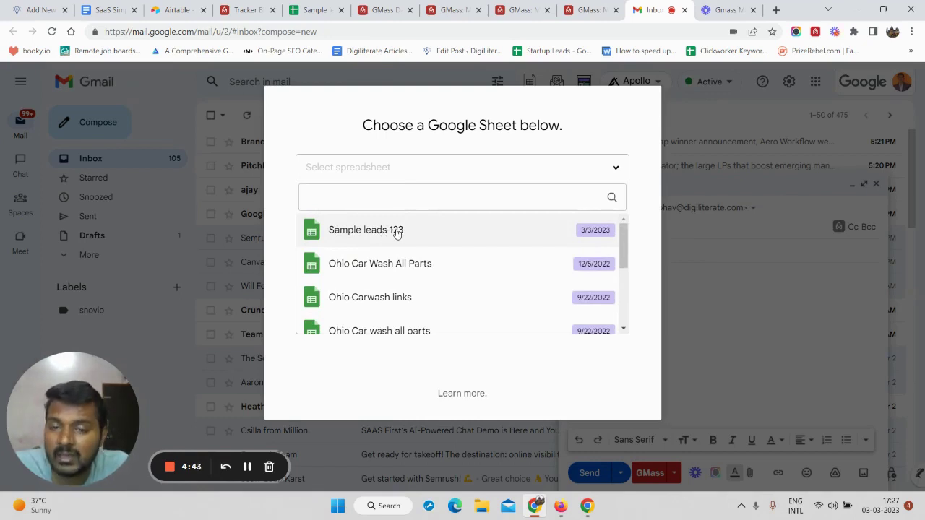
{"action": "left_click", "coordinate": [396, 232]}
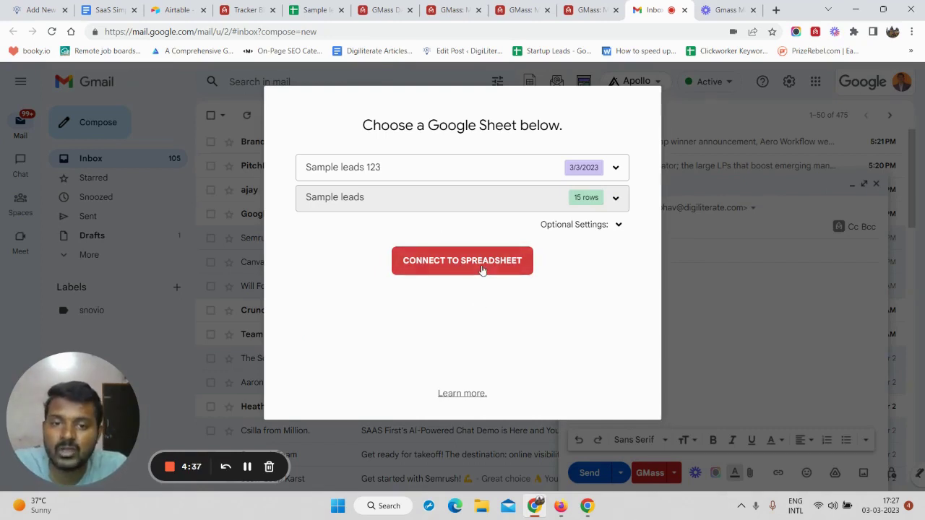
{"action": "left_click", "coordinate": [482, 268]}
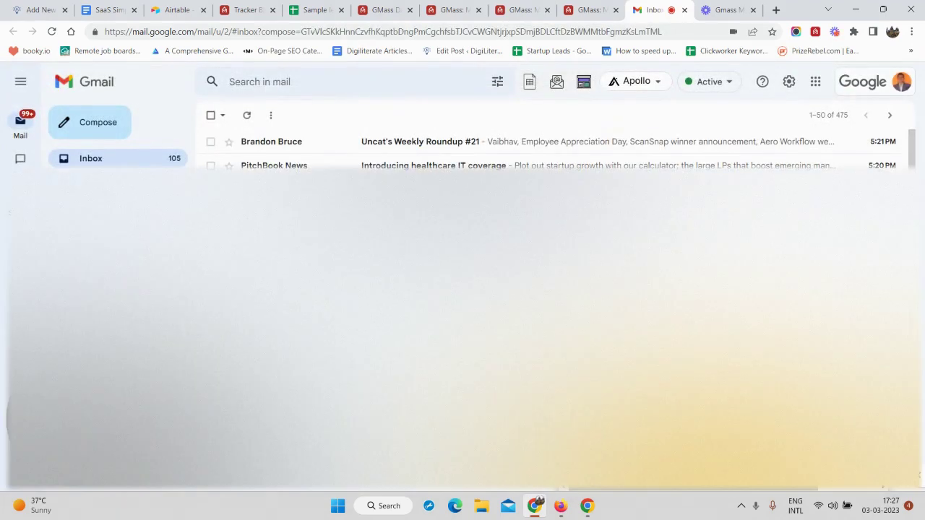
- Check the lead columns in the Sample leads 123 spreadsheet and go back toward the Gmail message
{"action": "left_click", "coordinate": [318, 10]}
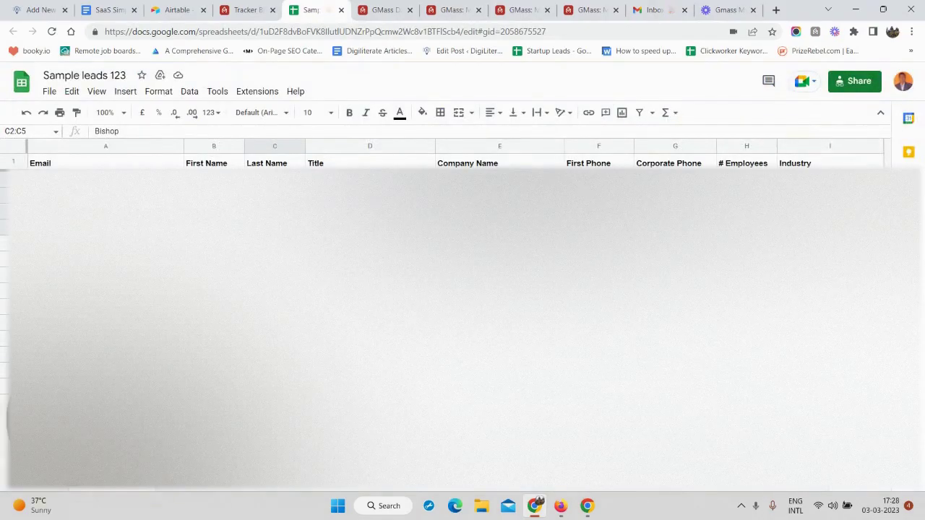
{"action": "left_click", "coordinate": [539, 10]}
{"action": "left_click", "coordinate": [571, 10]}
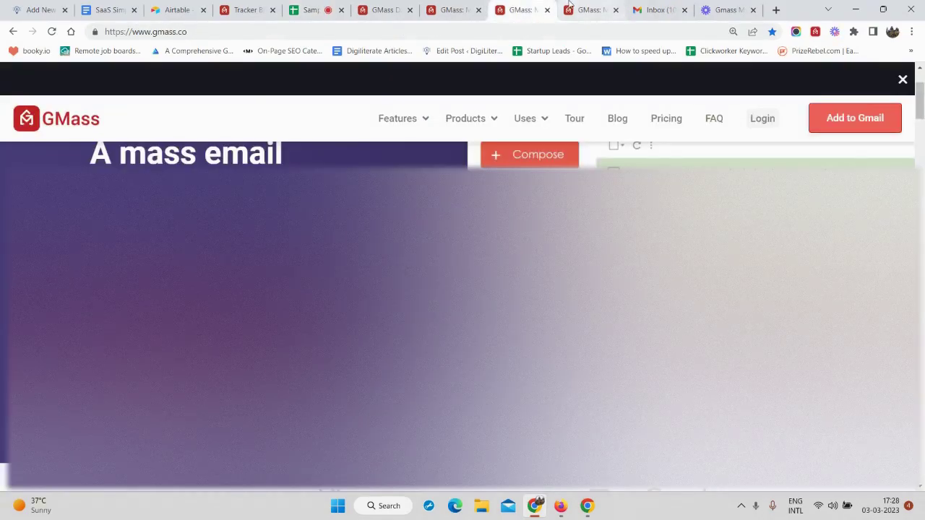
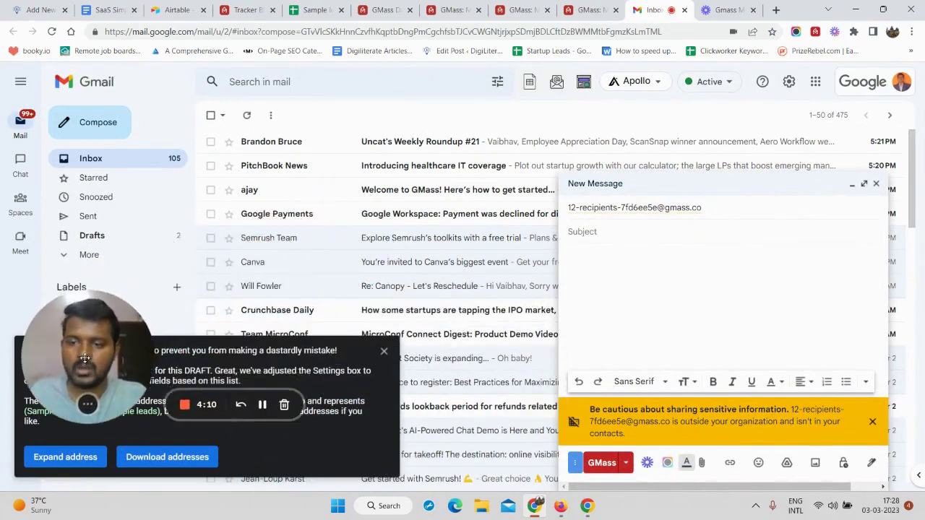
- Dismiss the GMass recipient notice and the sensitive-information warning in the message
{"action": "left_click", "coordinate": [384, 352]}
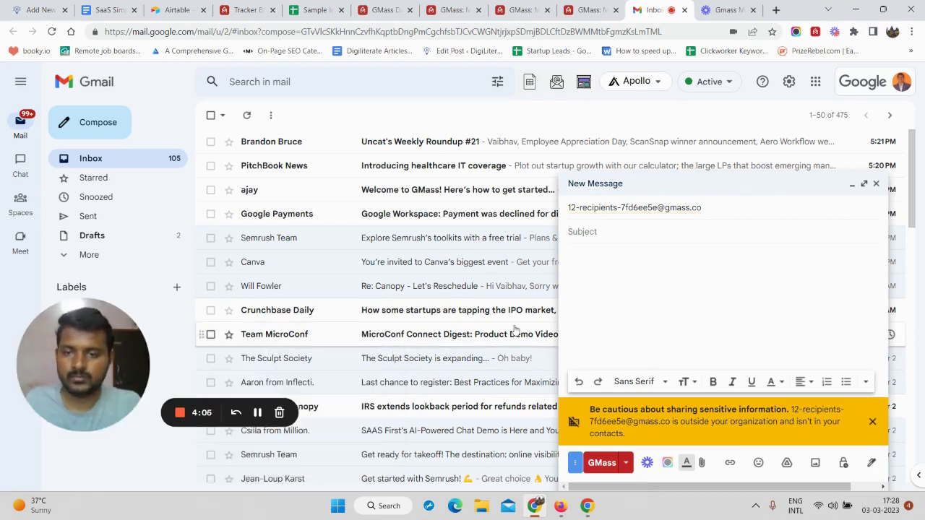
{"action": "left_click", "coordinate": [610, 241]}
{"action": "left_click", "coordinate": [873, 423]}
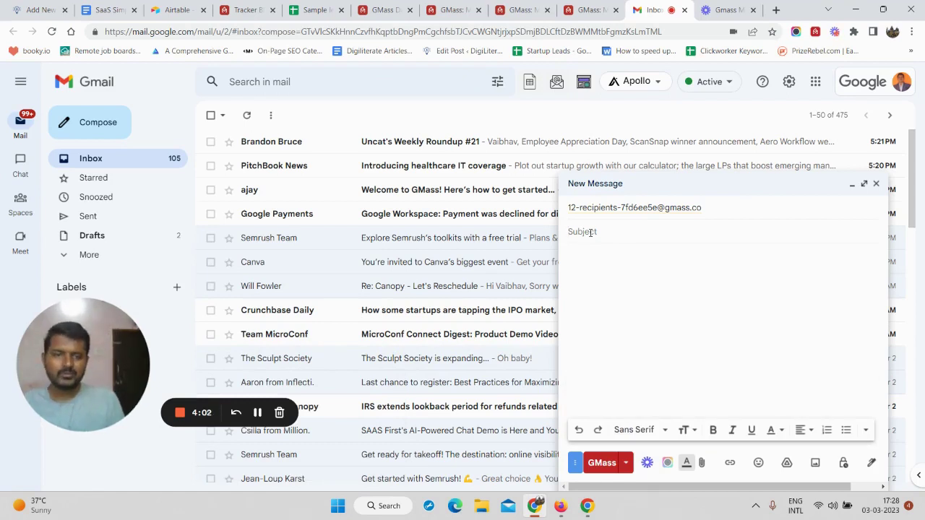
- Set the message subject to "Job Opportunity"
{"action": "left_click", "coordinate": [590, 232]}
{"action": "type", "text": "H"}
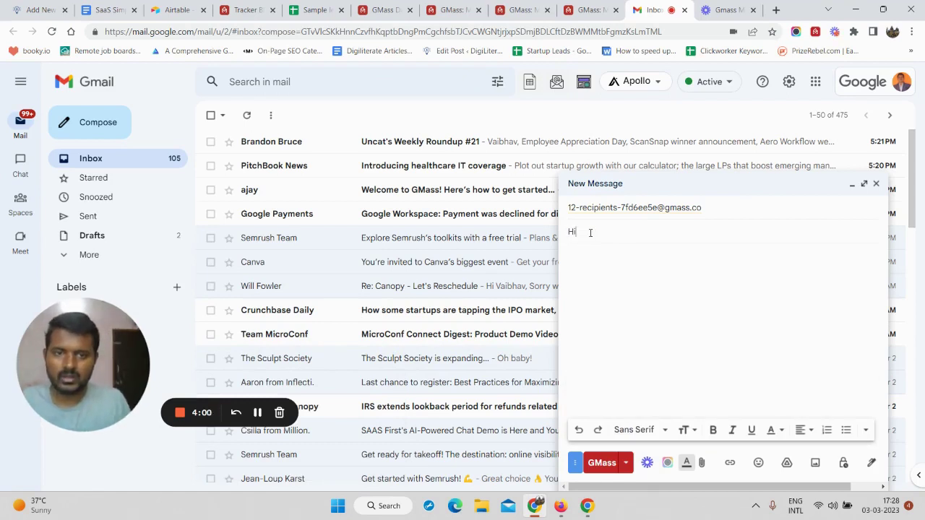
{"action": "type", "text": "i"}
{"action": "key", "text": "BackSpace"}
{"action": "key", "text": "BackSpace"}
{"action": "type", "text": "Hi"}
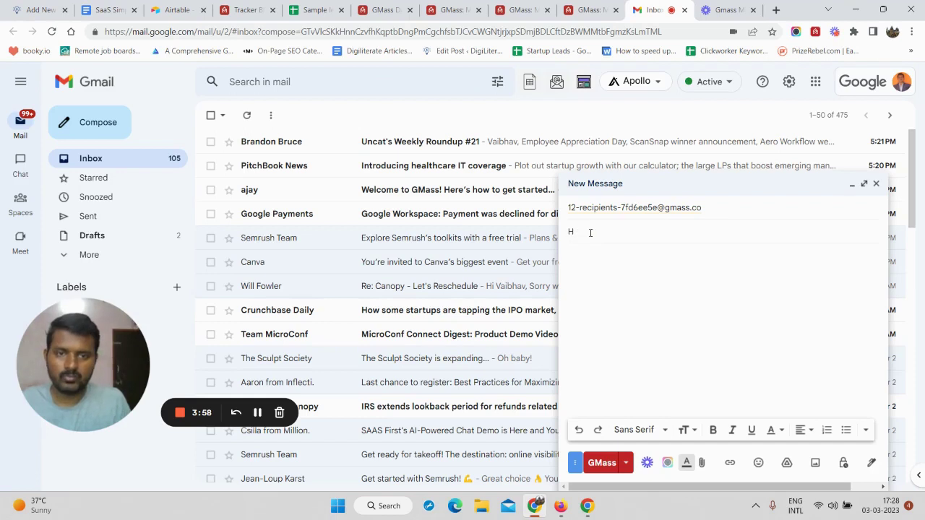
{"action": "key", "text": "BackSpace"}
{"action": "type", "text": "Job Opport"}
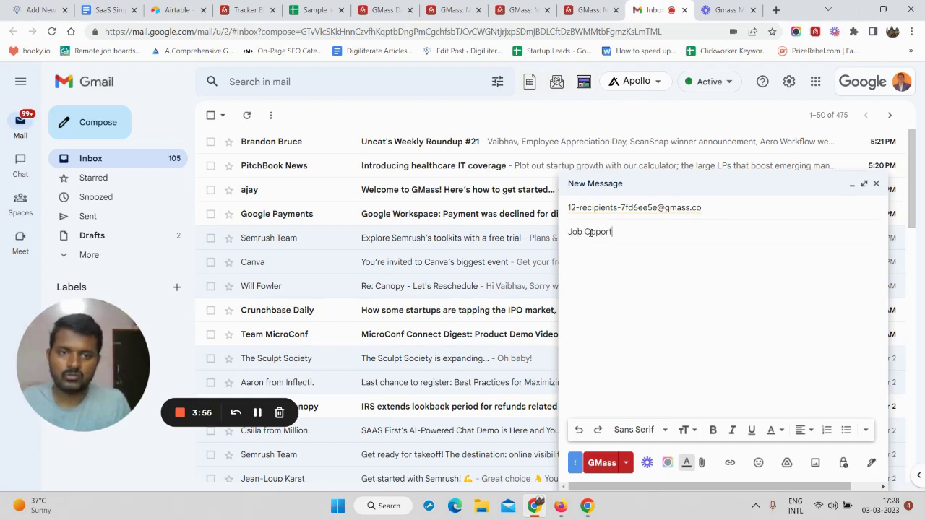
{"action": "type", "text": "unity 12"}
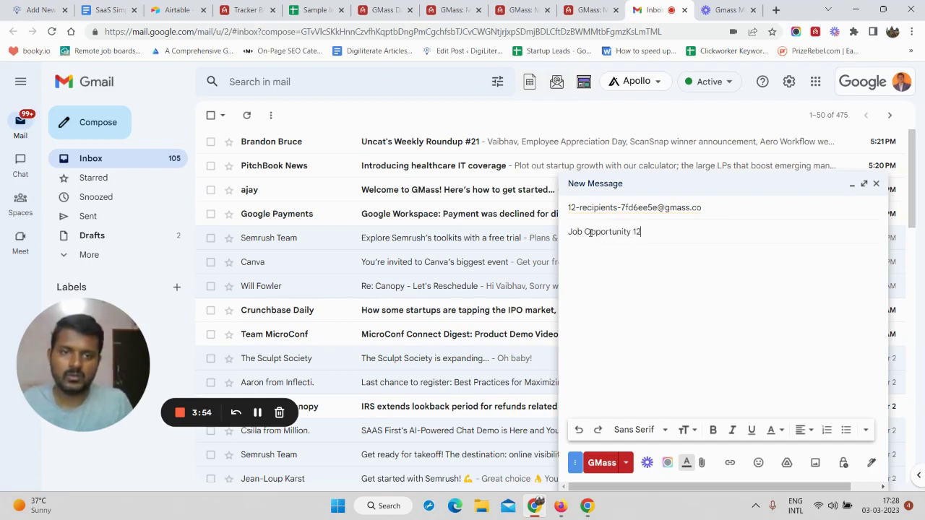
{"action": "key", "text": "BackSpace"}
{"action": "key", "text": "BackSpace"}
- Start the message body with the greeting "Hello"
{"action": "left_click", "coordinate": [612, 263]}
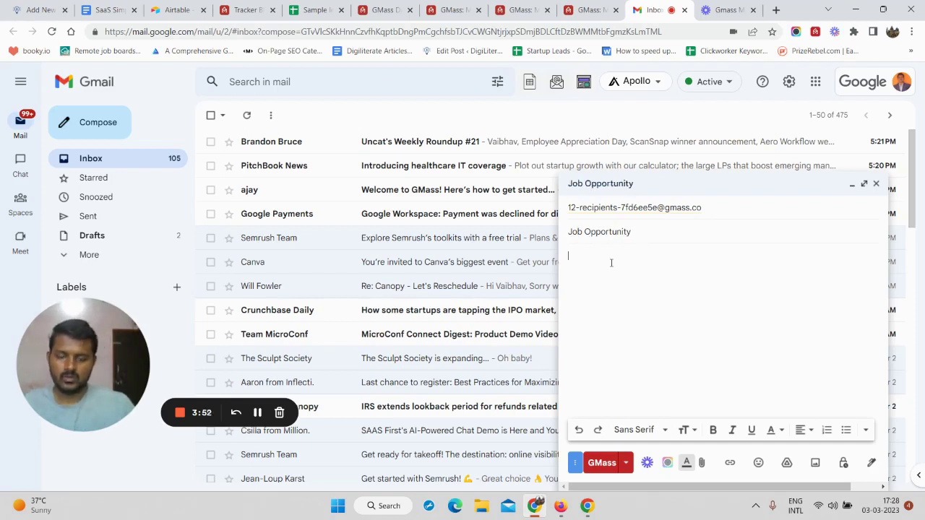
{"action": "type", "text": "Hell"}
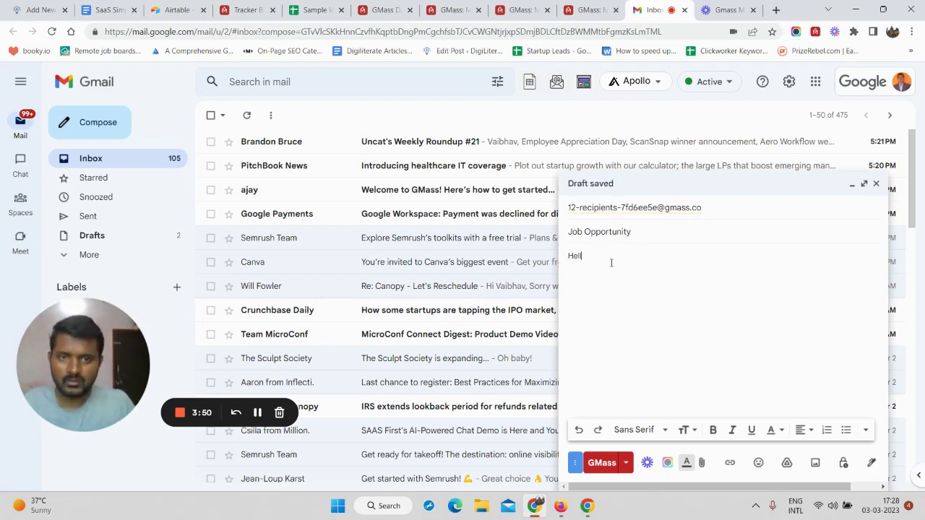
{"action": "type", "text": "o"}
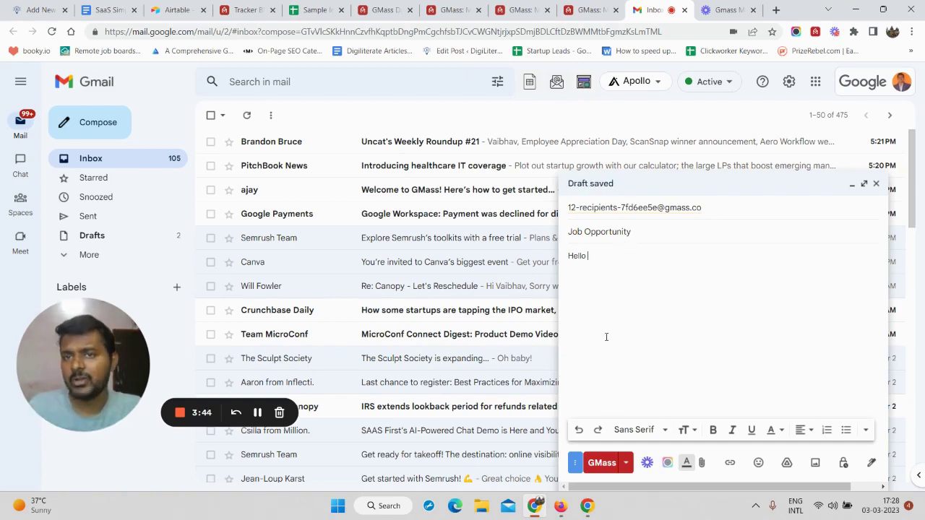
{"action": "key", "text": "Escape"}
- Look at the First Name and Last Name columns in the Sample leads 123 spreadsheet and return to the Gmail draft
{"action": "left_click", "coordinate": [318, 10]}
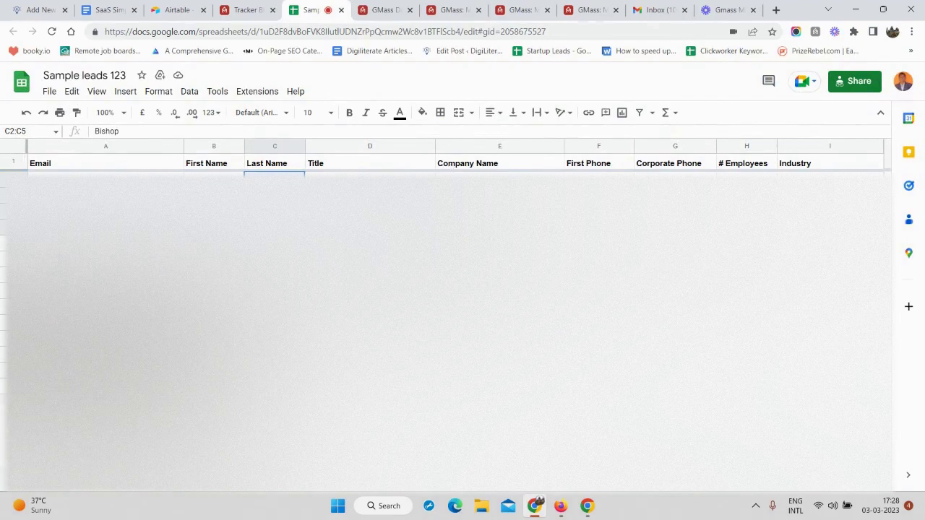
{"action": "left_click", "coordinate": [460, 9]}
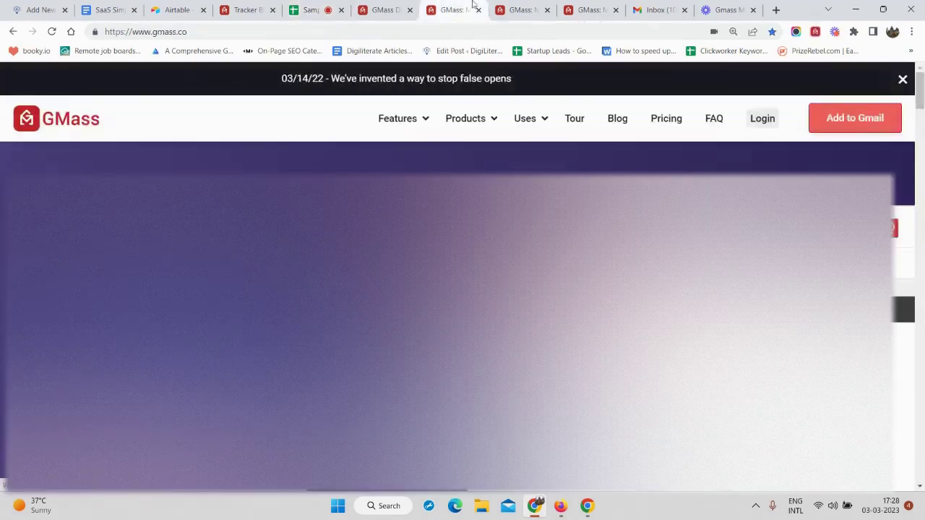
{"action": "left_click", "coordinate": [521, 9]}
{"action": "left_click", "coordinate": [569, 6]}
{"action": "left_click", "coordinate": [643, 10]}
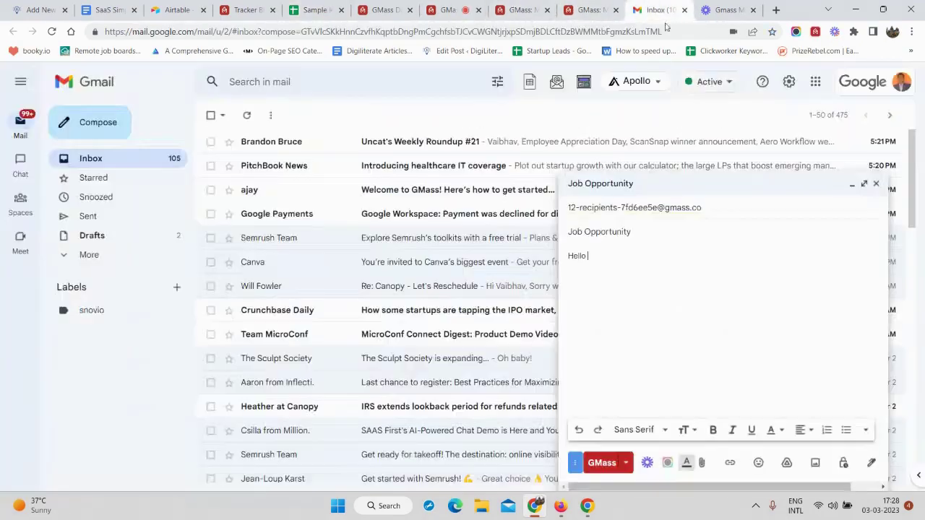
- Insert the First Name personalization field from the GMass settings after "Hello" in the message greeting
{"action": "left_click", "coordinate": [627, 464]}
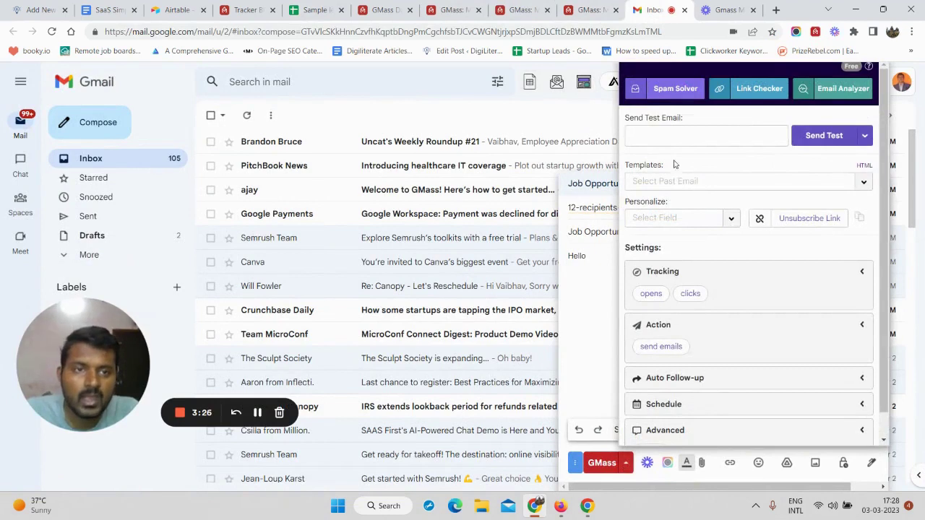
{"action": "scroll", "coordinate": [682, 288], "scroll_direction": "down", "scroll_amount": 1}
{"action": "scroll", "coordinate": [683, 297], "scroll_direction": "up", "scroll_amount": 1}
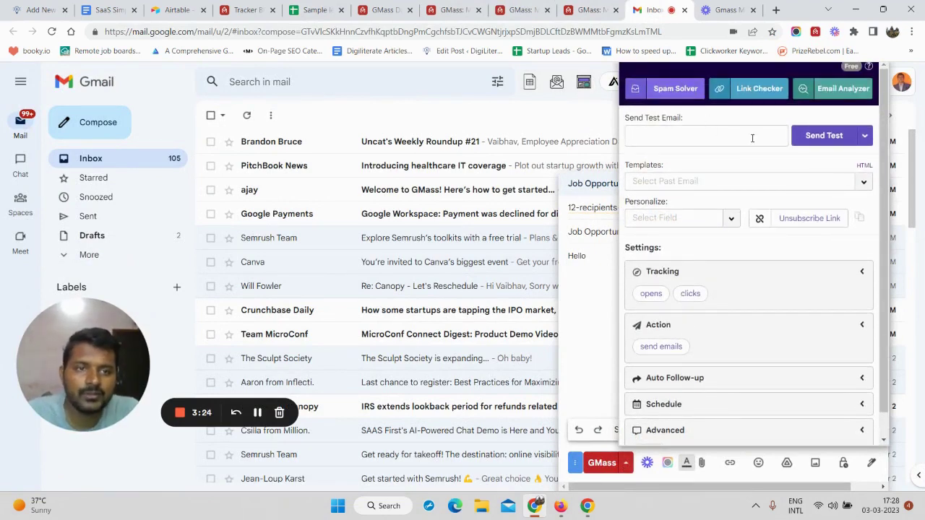
{"action": "scroll", "coordinate": [752, 157], "scroll_direction": "down", "scroll_amount": 1}
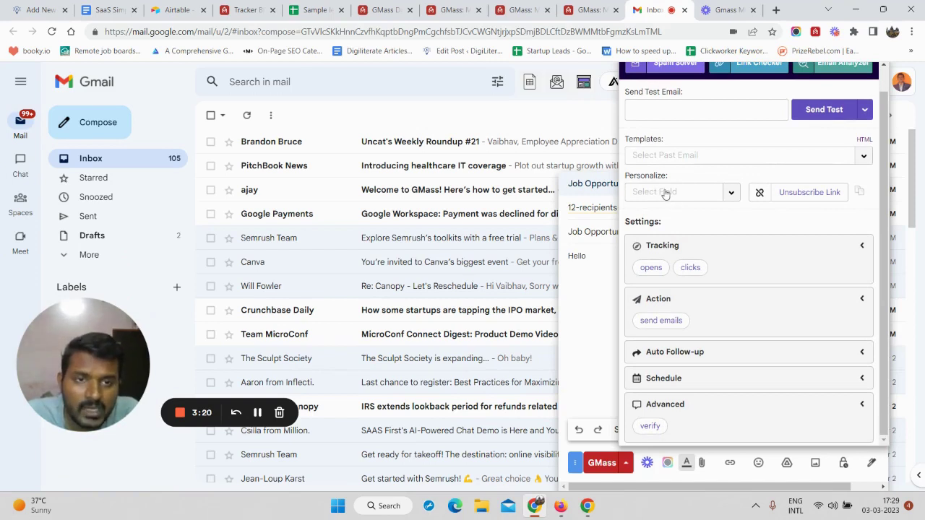
{"action": "left_click", "coordinate": [671, 194]}
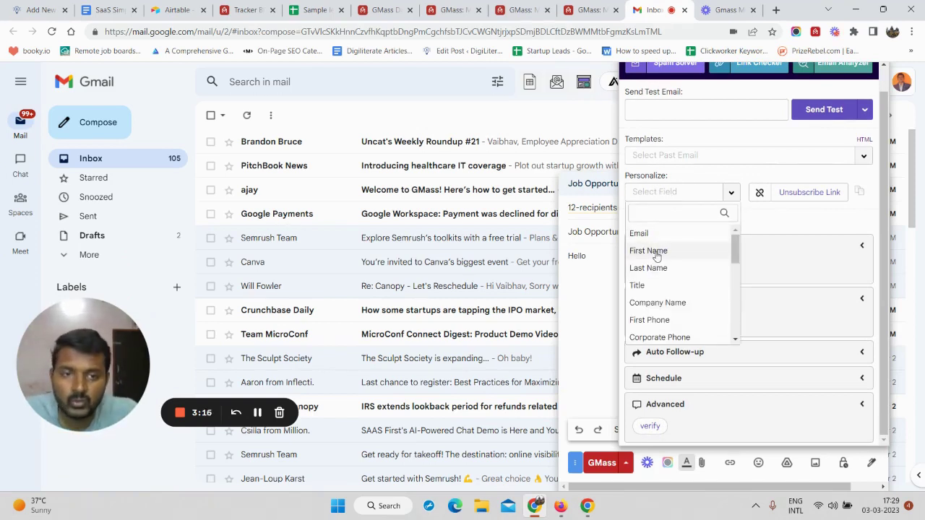
{"action": "scroll", "coordinate": [672, 273], "scroll_direction": "down", "scroll_amount": 2}
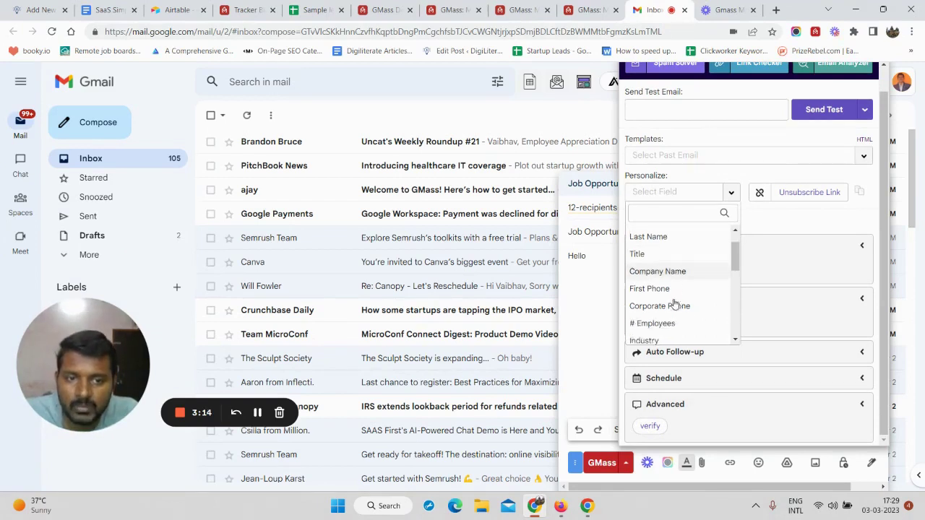
{"action": "scroll", "coordinate": [661, 269], "scroll_direction": "up", "scroll_amount": 2}
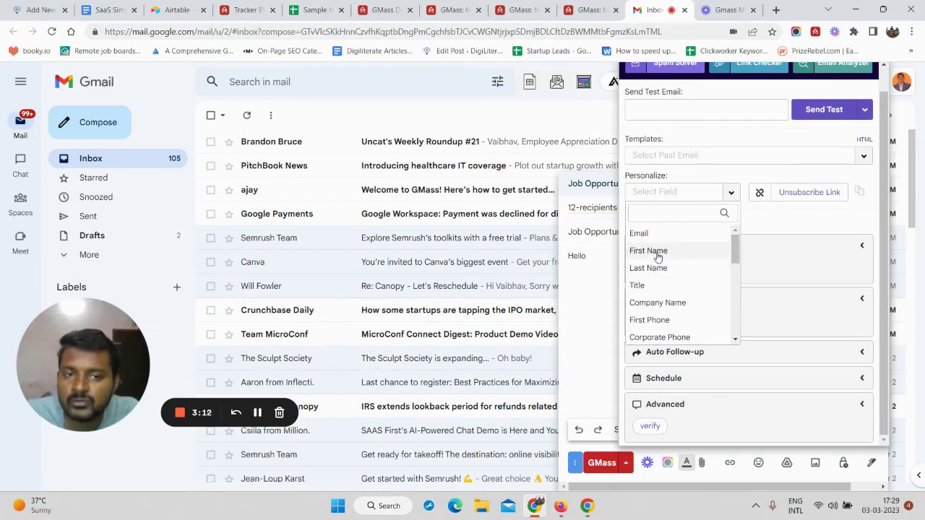
{"action": "left_click", "coordinate": [657, 255]}
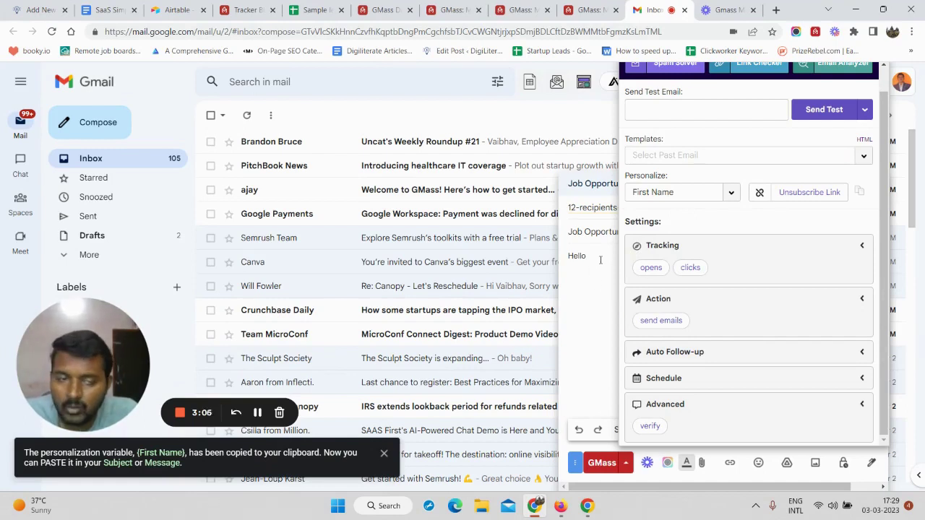
{"action": "left_click", "coordinate": [601, 260]}
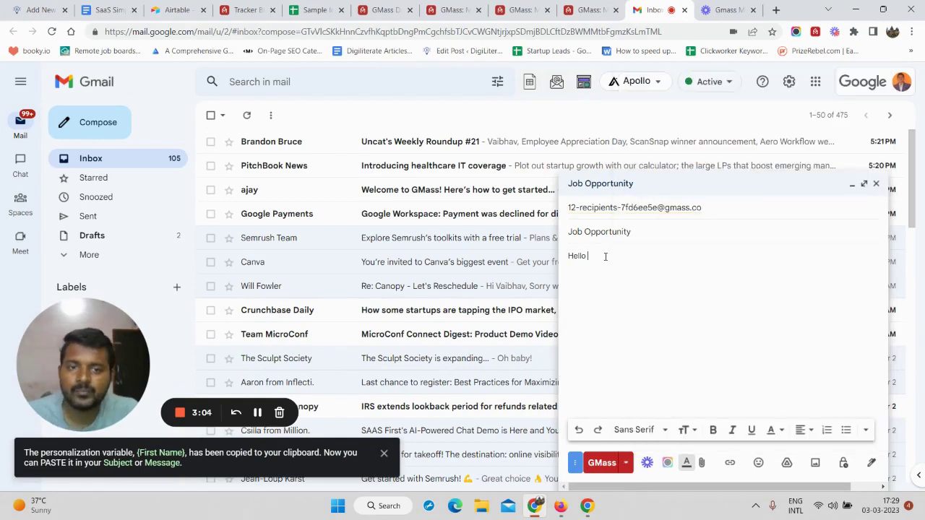
{"action": "key", "text": "ctrl+v"}
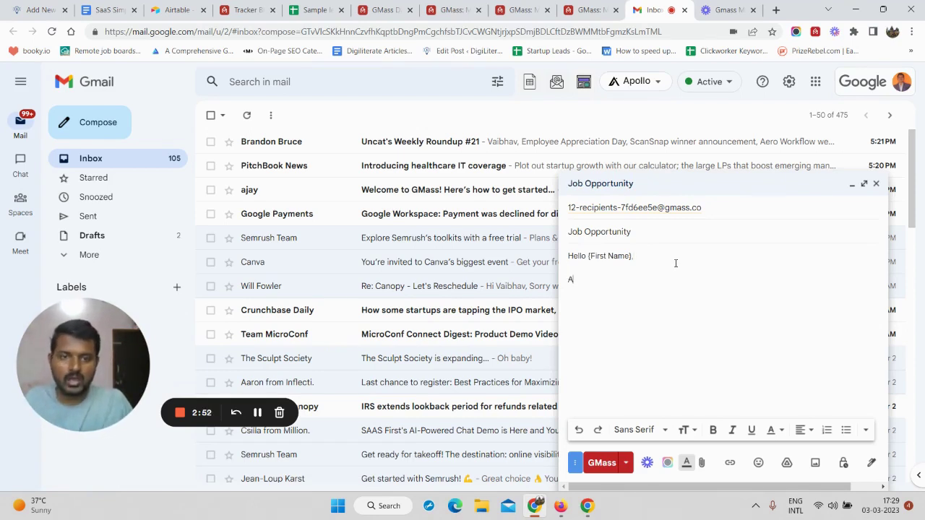
- Add a comma after the greeting and write "Are you open for a new job opportunity?" as a new paragraph
{"action": "type", "text": "rst Name},  Are"}
{"action": "type", "text": " you o"}
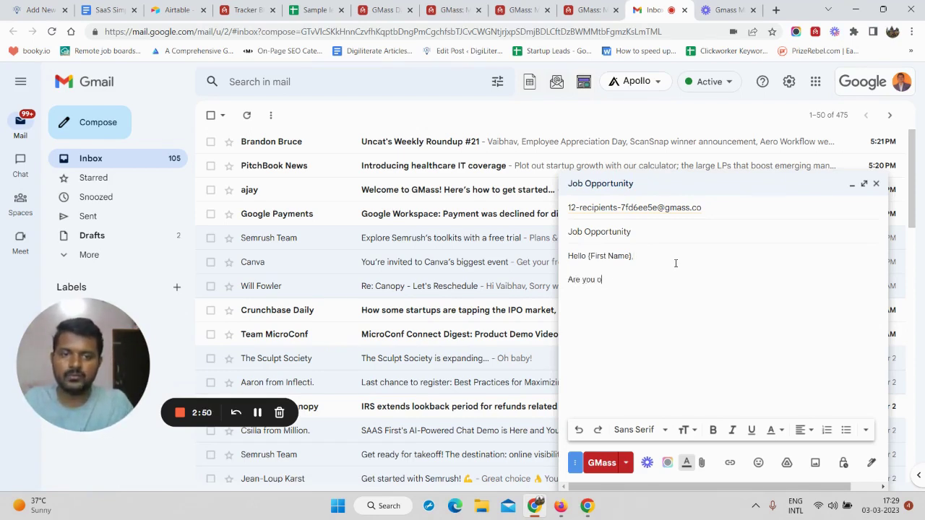
{"action": "type", "text": "pen for a new jo"}
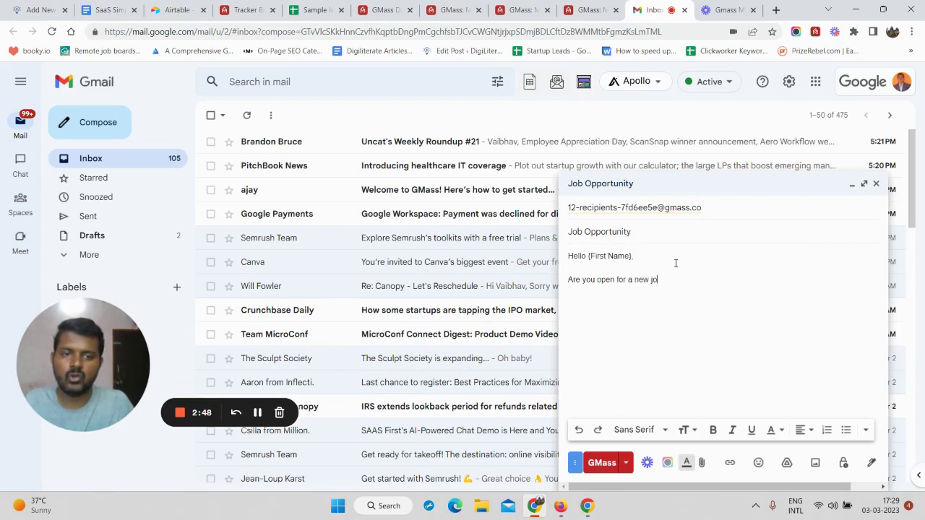
{"action": "type", "text": "b opp"}
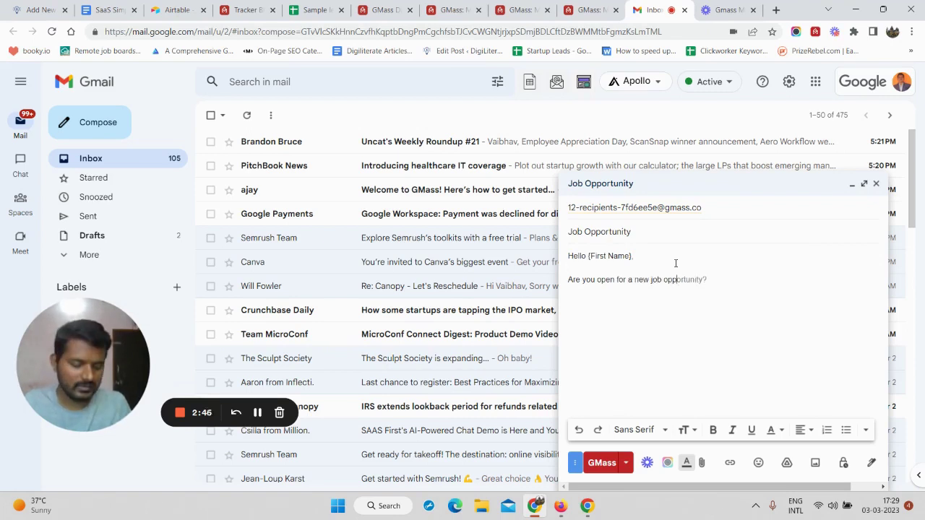
{"action": "key", "text": "Tab"}
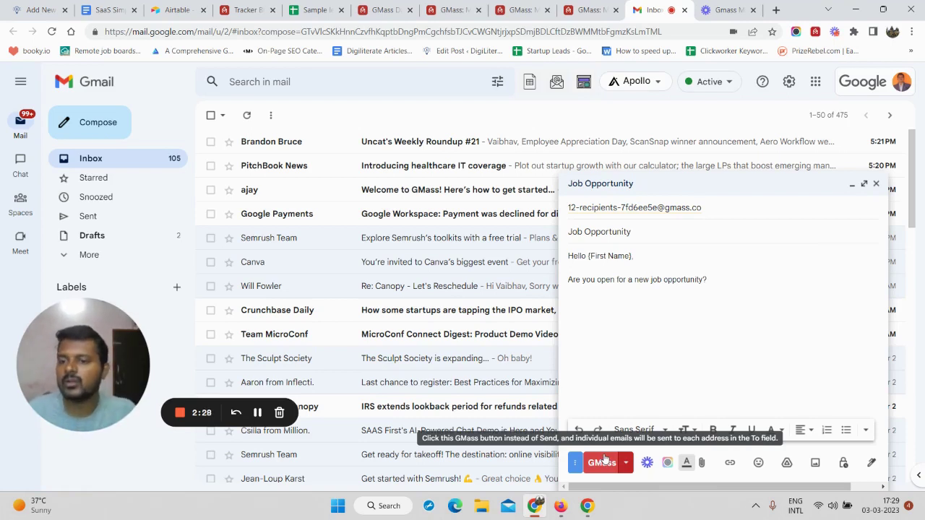
- Check the GMass settings for past emails that can serve as templates
{"action": "left_click", "coordinate": [626, 463]}
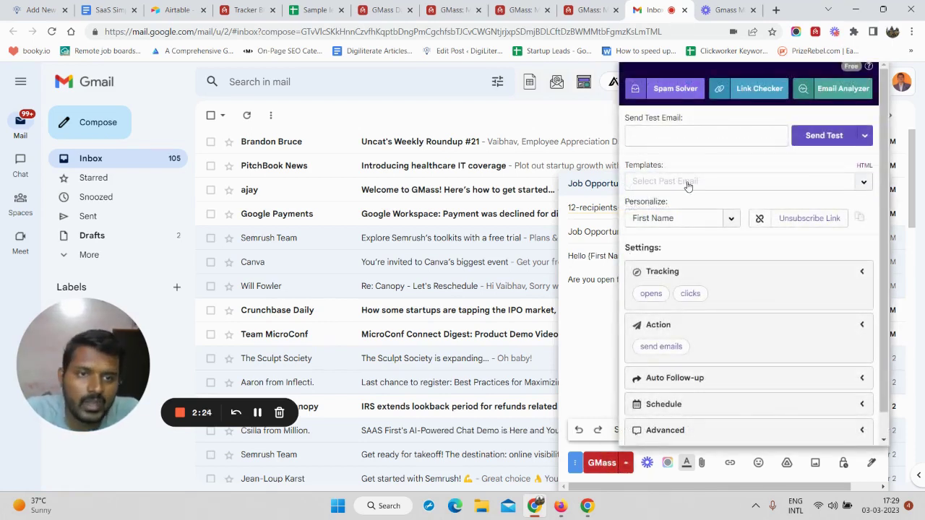
{"action": "left_click", "coordinate": [871, 186]}
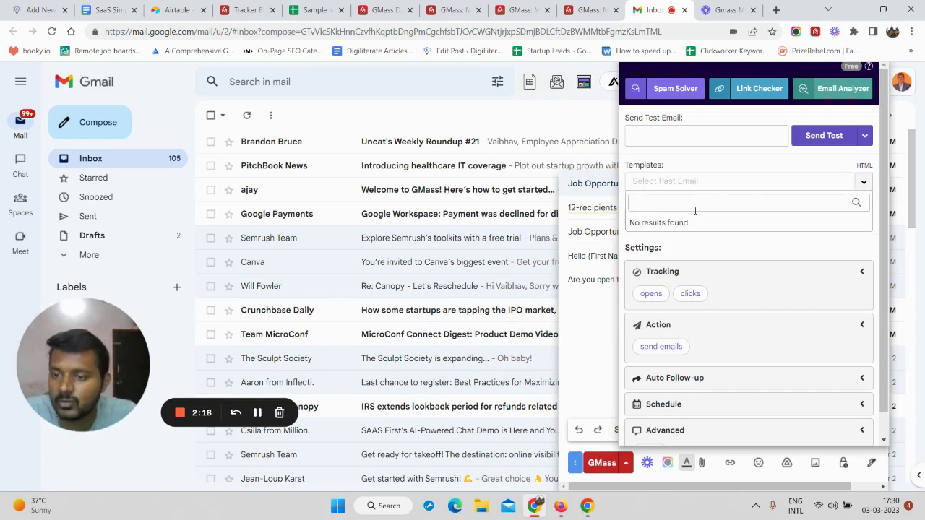
{"action": "left_click", "coordinate": [684, 170]}
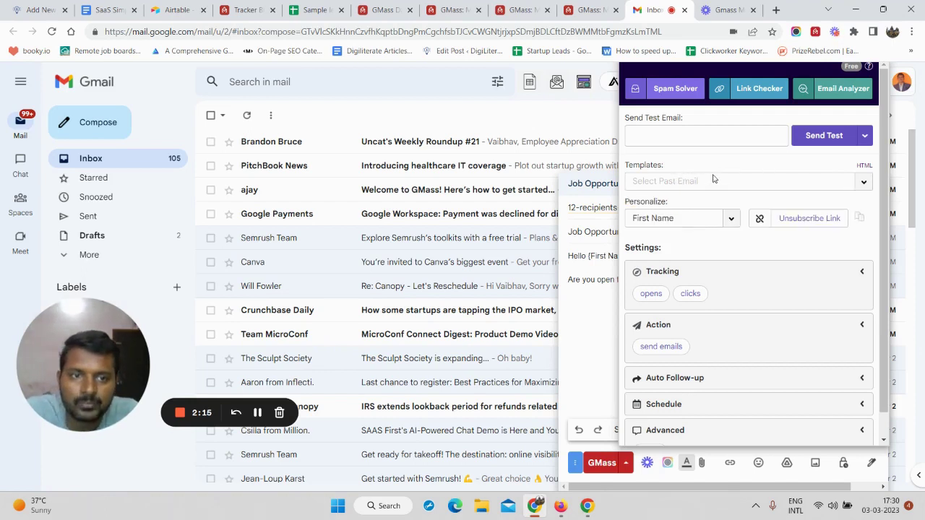
- Add the GMass unsubscribe link to the message and place its sentence in a separate paragraph below the question
{"action": "left_click", "coordinate": [795, 219]}
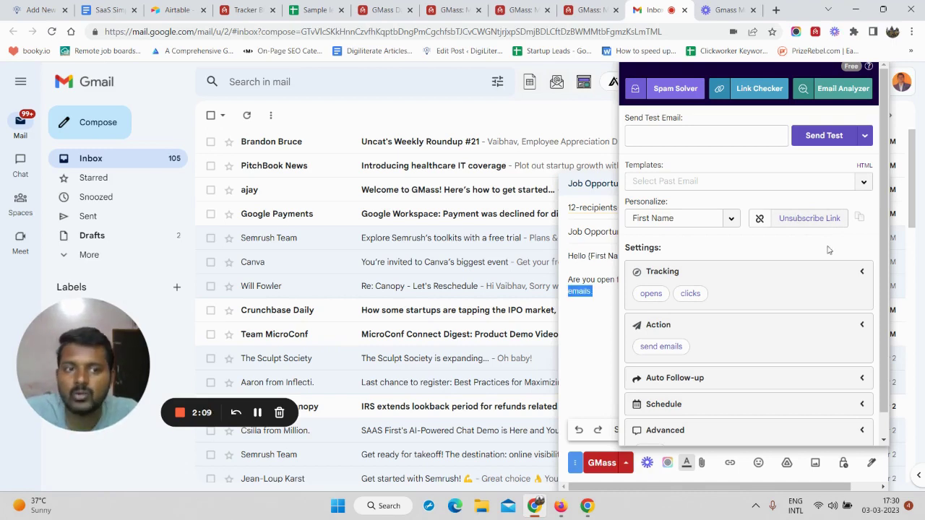
{"action": "left_click", "coordinate": [595, 290]}
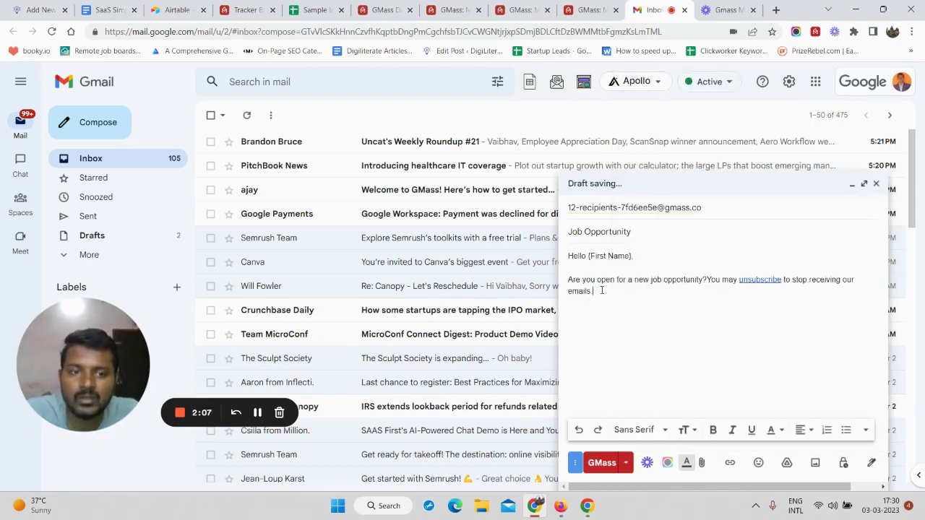
{"action": "left_click", "coordinate": [709, 279]}
{"action": "key", "text": "Return"}
{"action": "key", "text": "Return"}
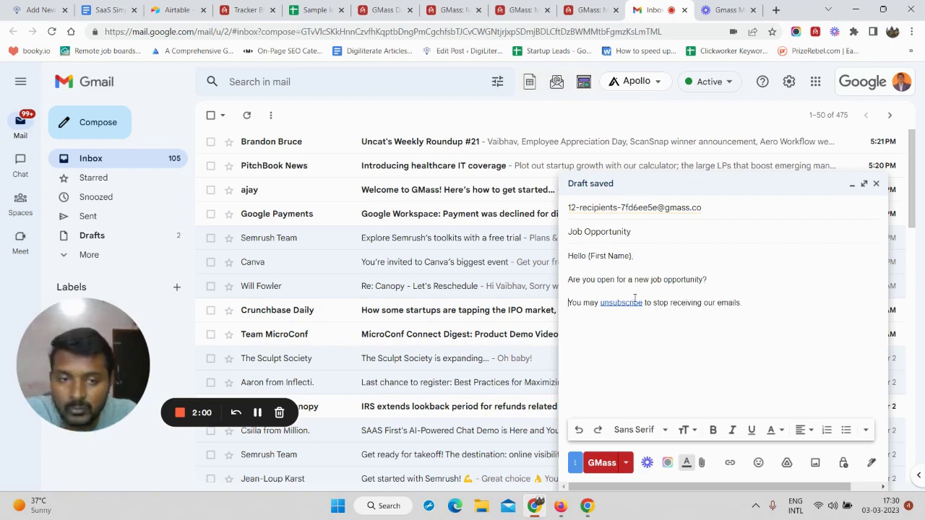
- Expand the Tracking and Action sections of the GMass campaign settings to review their options
{"action": "left_click", "coordinate": [626, 462]}
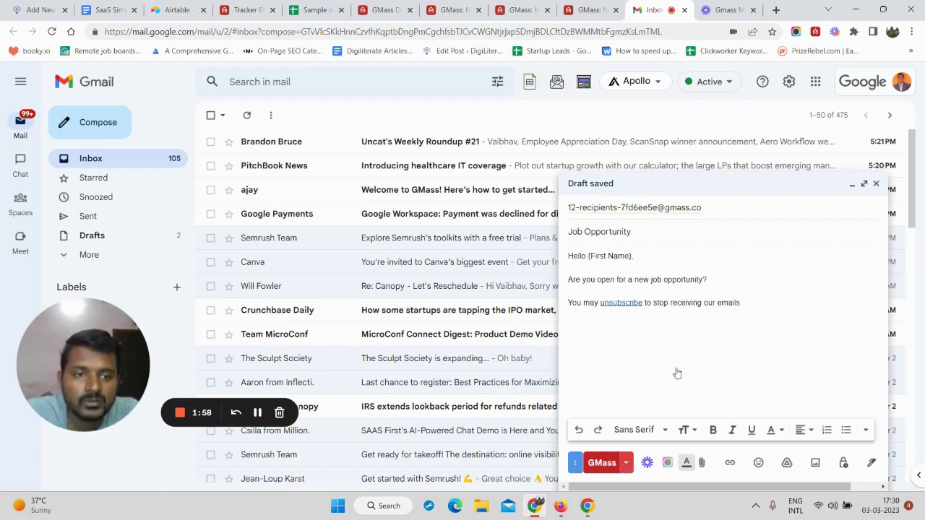
{"action": "scroll", "coordinate": [678, 271], "scroll_direction": "down", "scroll_amount": 1}
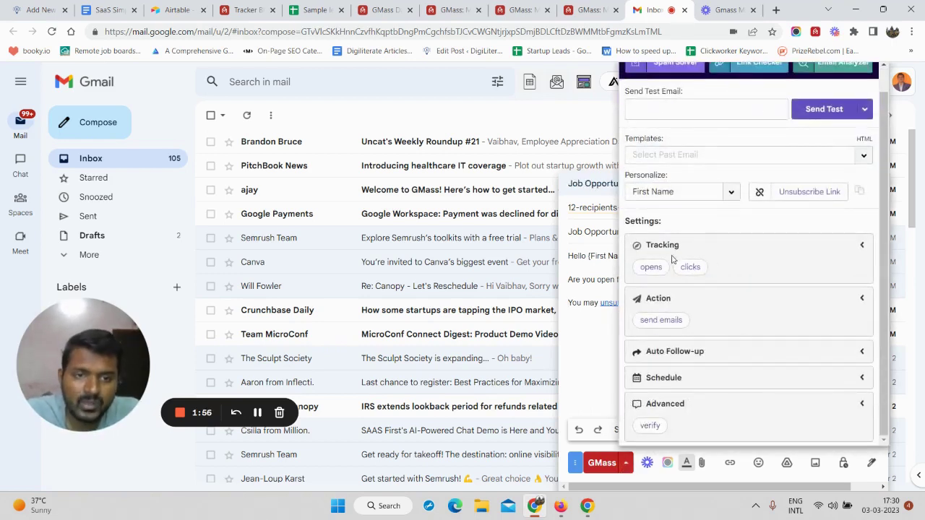
{"action": "left_click", "coordinate": [862, 246]}
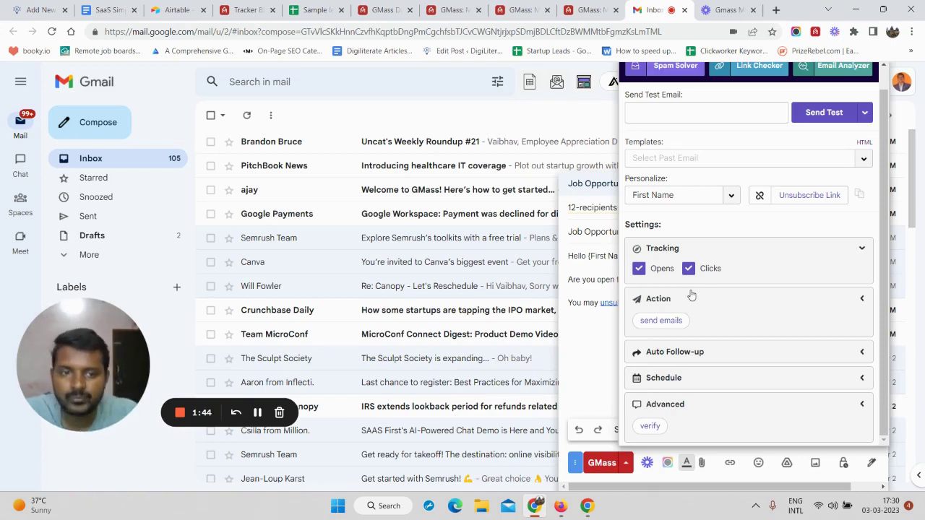
{"action": "left_click", "coordinate": [861, 297]}
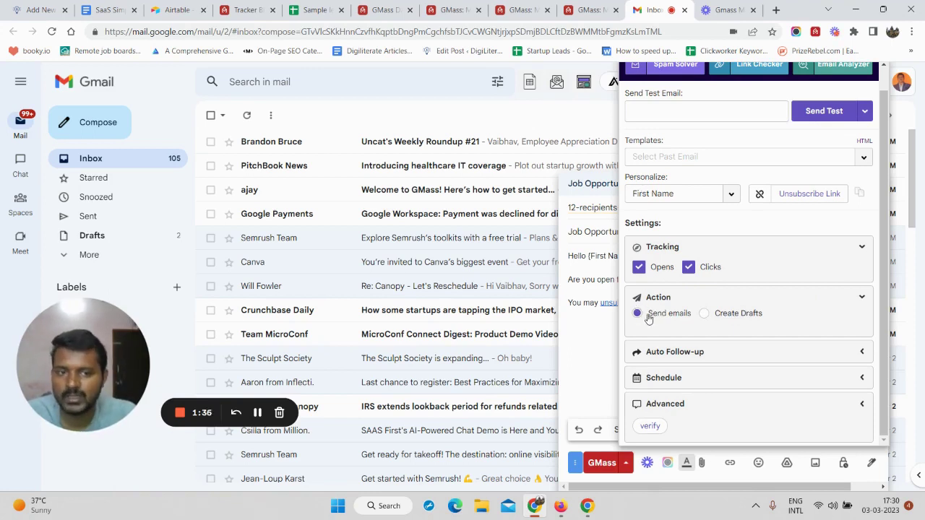
- Enable the Stage 1 auto follow-up for No Open after 2 days, keeping the text "Just making sure you saw this."
{"action": "left_click", "coordinate": [855, 353]}
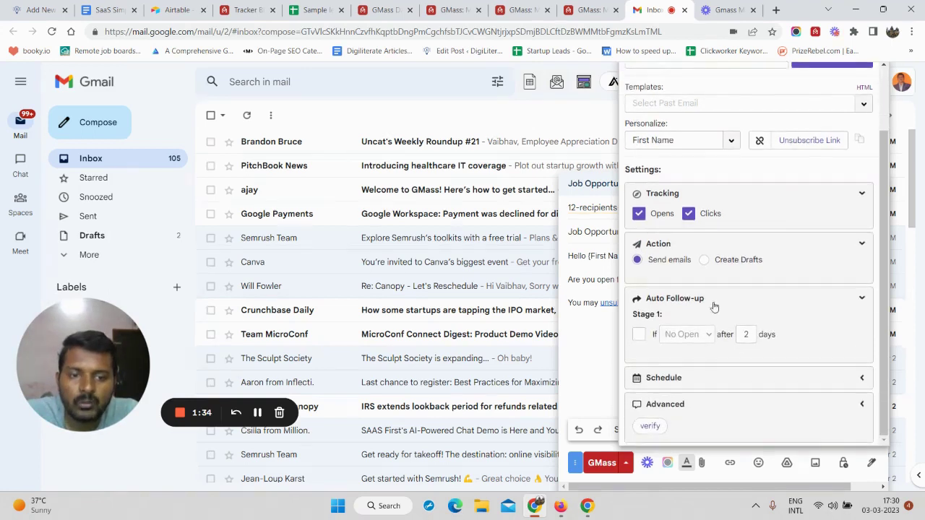
{"action": "left_click", "coordinate": [640, 336]}
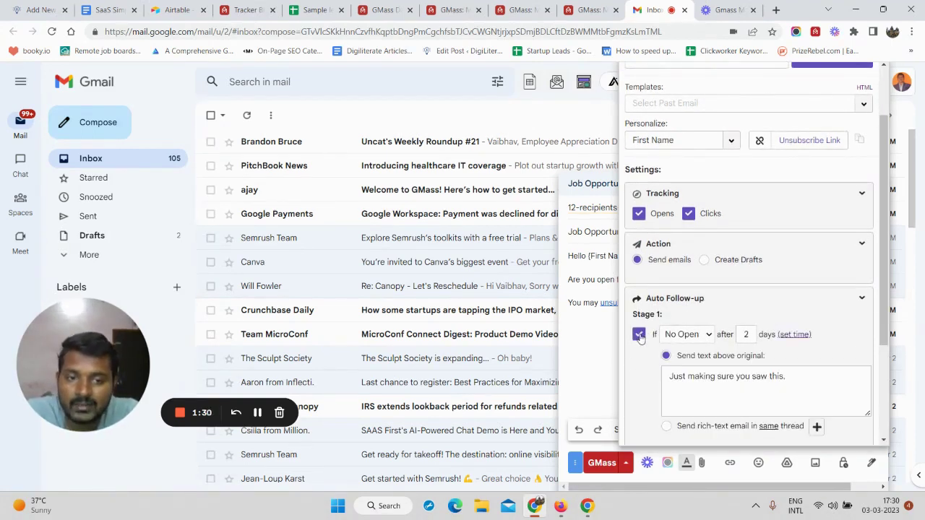
{"action": "scroll", "coordinate": [679, 219], "scroll_direction": "down", "scroll_amount": 3}
{"action": "left_click", "coordinate": [680, 216]}
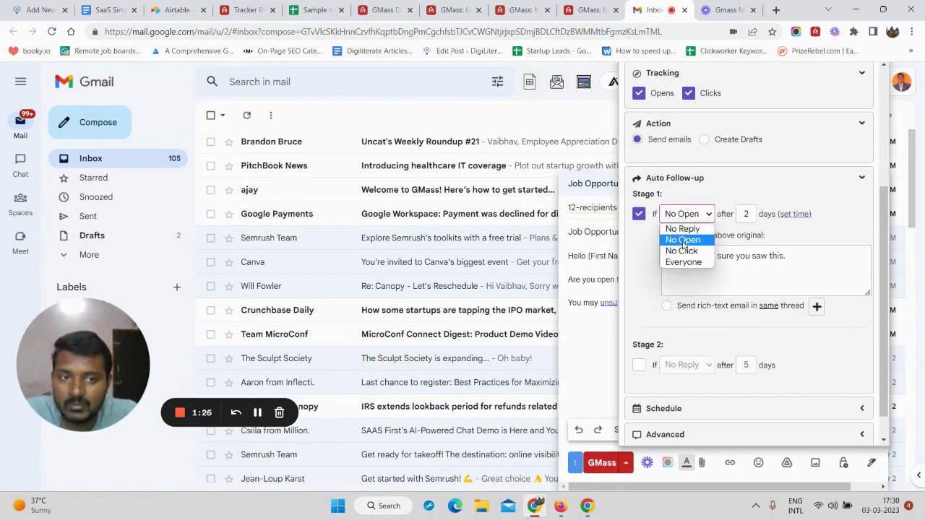
{"action": "left_click", "coordinate": [684, 240]}
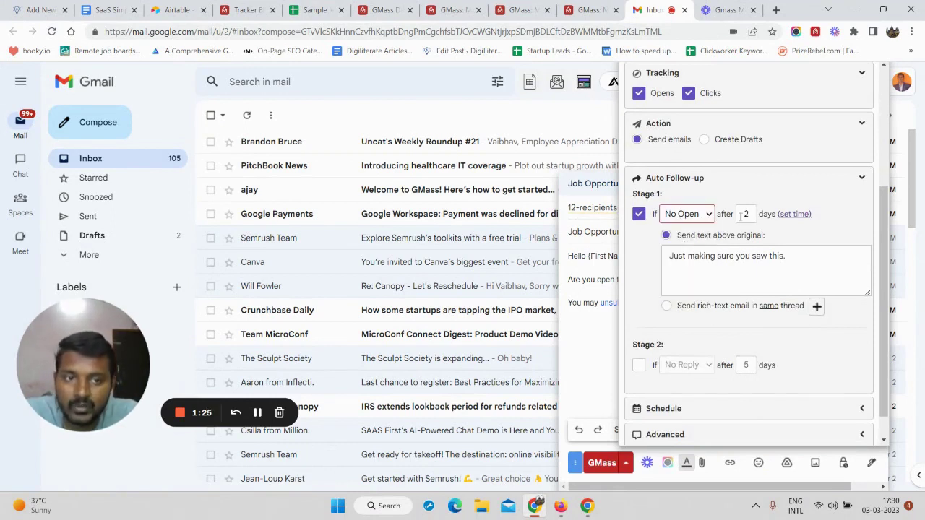
{"action": "left_click", "coordinate": [745, 261]}
{"action": "scroll", "coordinate": [791, 266], "scroll_direction": "down", "scroll_amount": 1}
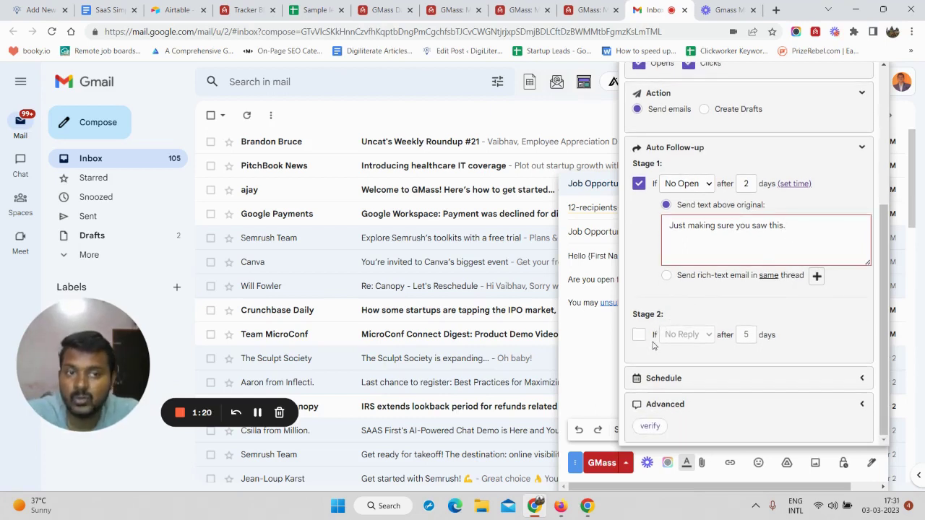
- Enable the Stage 2 auto follow-up for No Reply after 5 days, sending its text above the original
{"action": "left_click", "coordinate": [639, 336]}
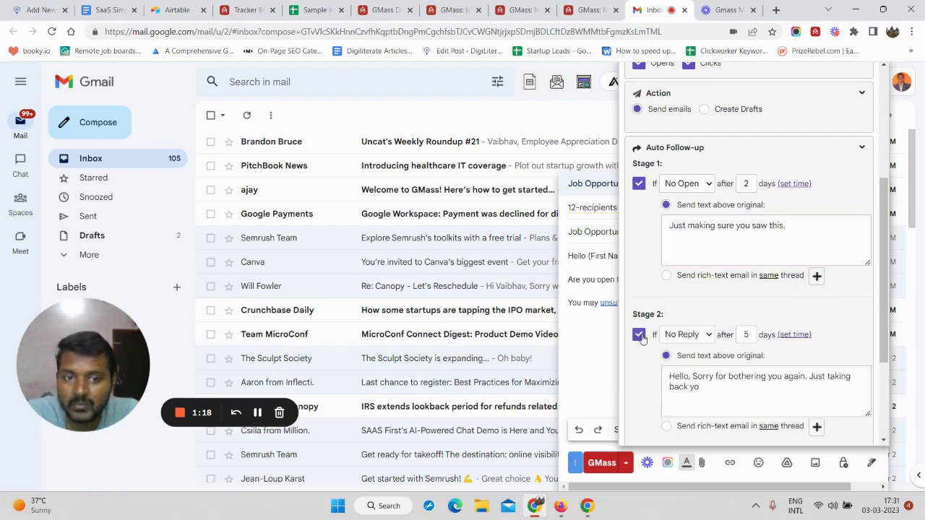
{"action": "scroll", "coordinate": [694, 318], "scroll_direction": "down", "scroll_amount": 2}
{"action": "left_click", "coordinate": [696, 279]}
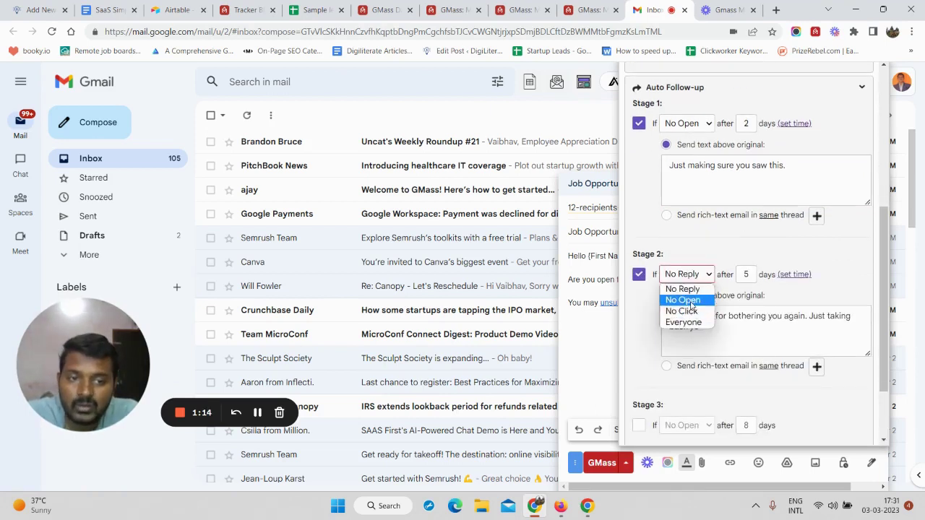
{"action": "left_click", "coordinate": [691, 302]}
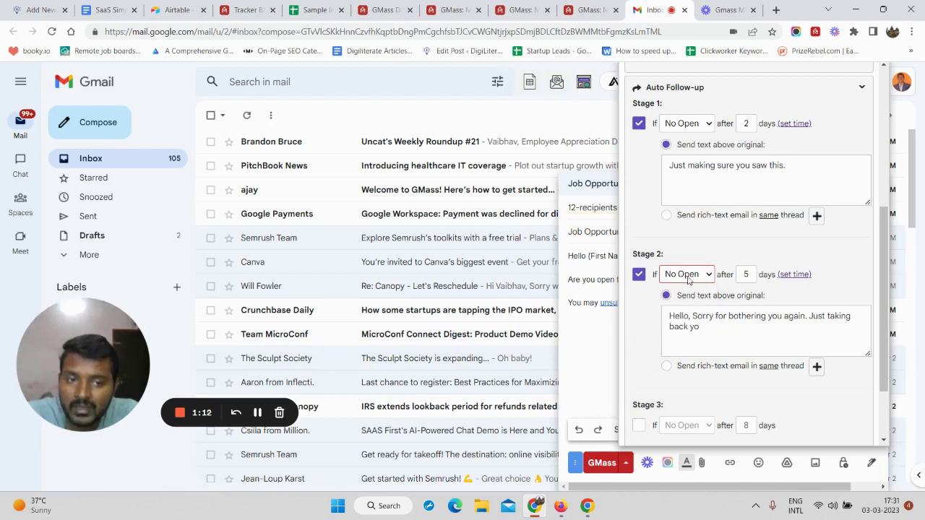
{"action": "left_click", "coordinate": [696, 275]}
{"action": "left_click", "coordinate": [682, 299]}
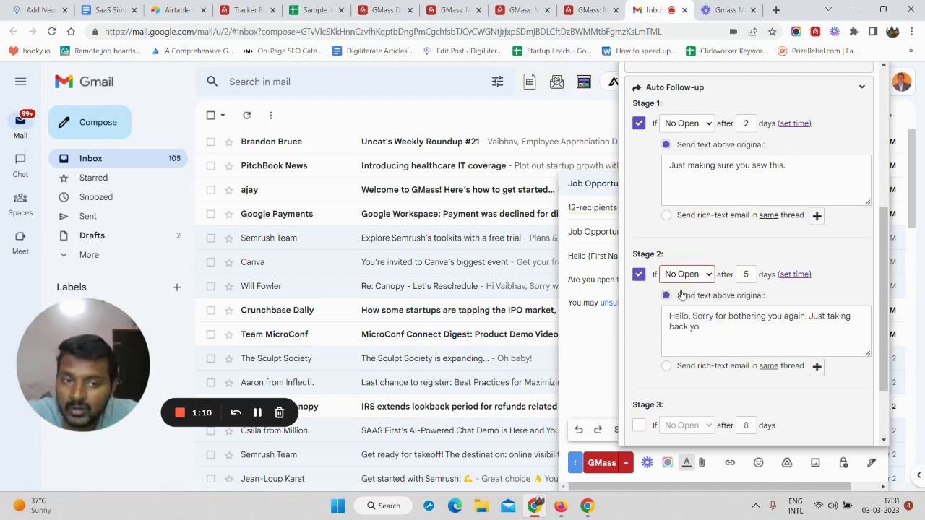
{"action": "left_click", "coordinate": [752, 274]}
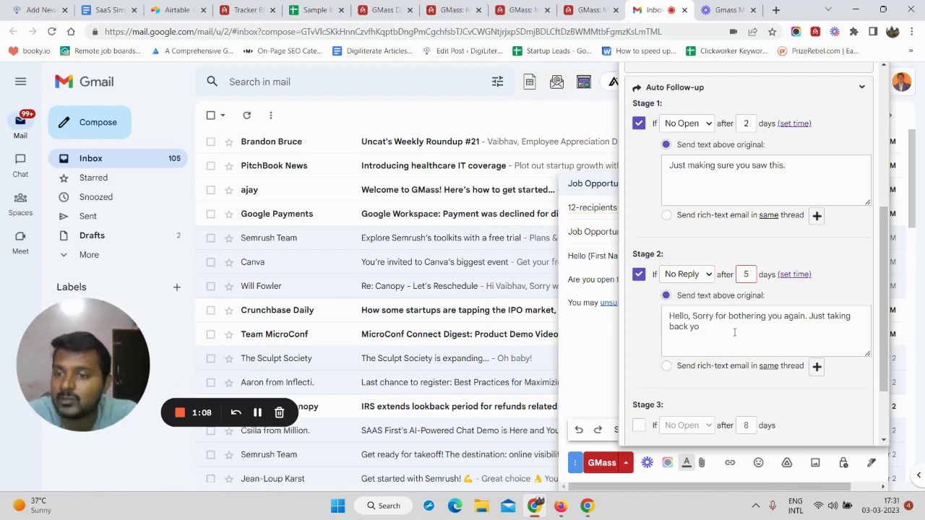
{"action": "scroll", "coordinate": [736, 332], "scroll_direction": "down", "scroll_amount": 2}
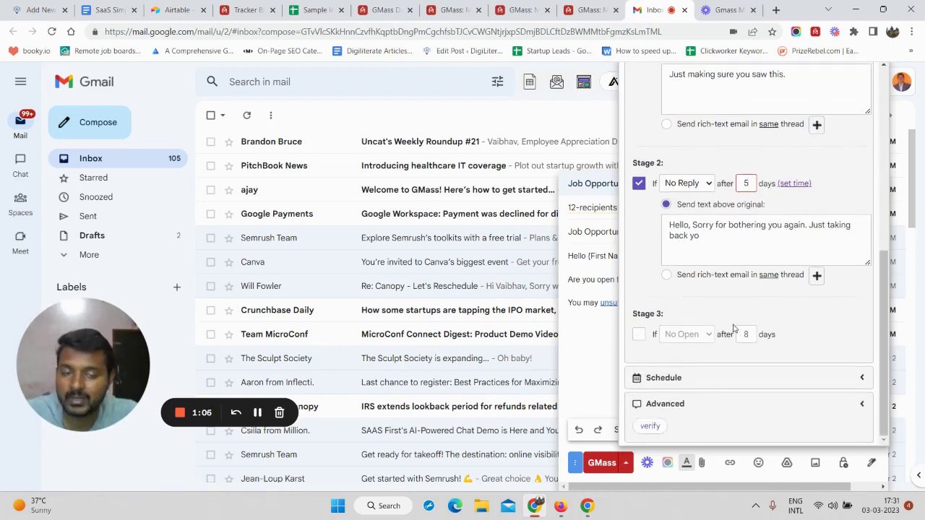
{"action": "scroll", "coordinate": [698, 340], "scroll_direction": "up", "scroll_amount": 5}
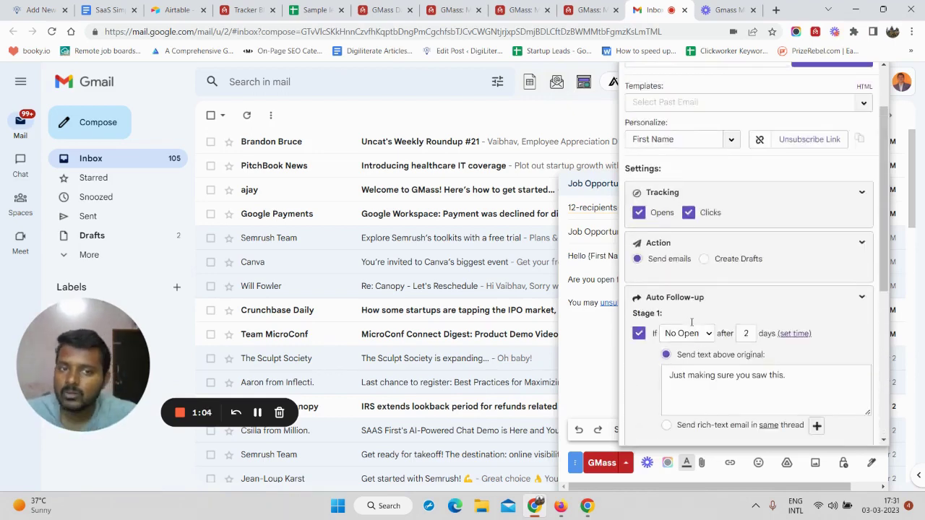
- Expand the Schedule settings, review the send time and speed options, and enable Repeat every 1 day to new rows
{"action": "scroll", "coordinate": [691, 322], "scroll_direction": "down", "scroll_amount": 4}
{"action": "scroll", "coordinate": [692, 324], "scroll_direction": "down", "scroll_amount": 1}
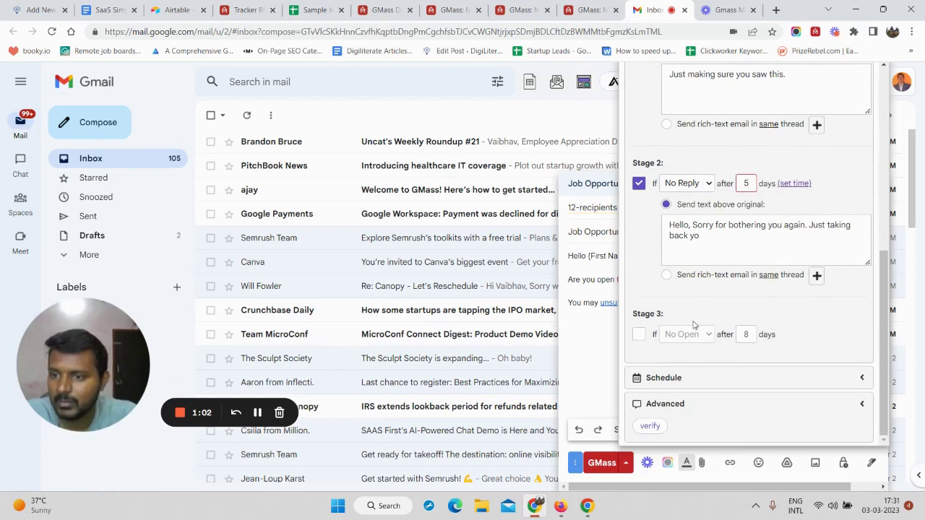
{"action": "left_click", "coordinate": [708, 379]}
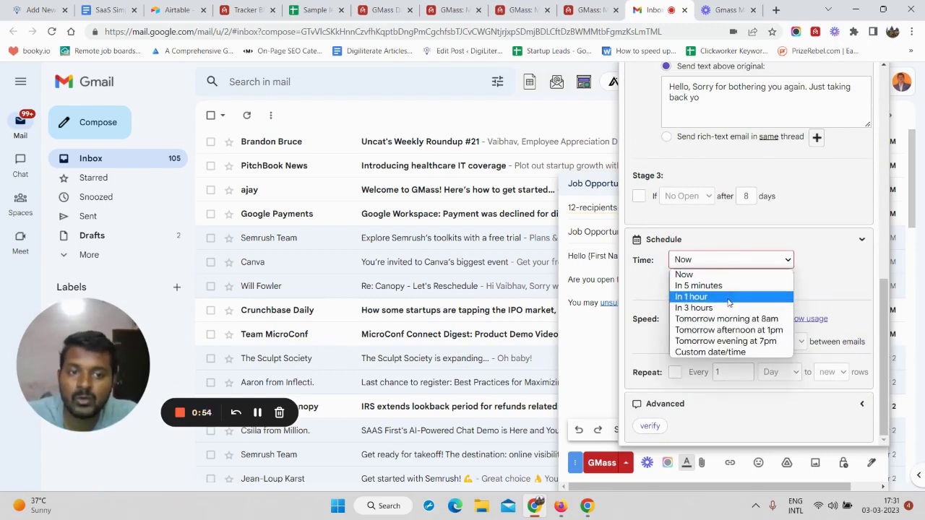
{"action": "left_click", "coordinate": [839, 295]}
{"action": "left_click", "coordinate": [713, 318]}
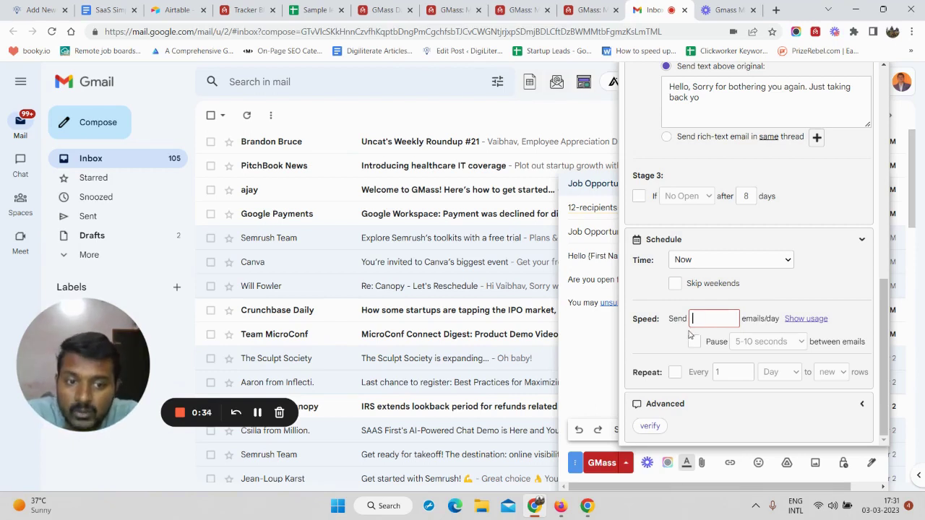
{"action": "left_click", "coordinate": [692, 369]}
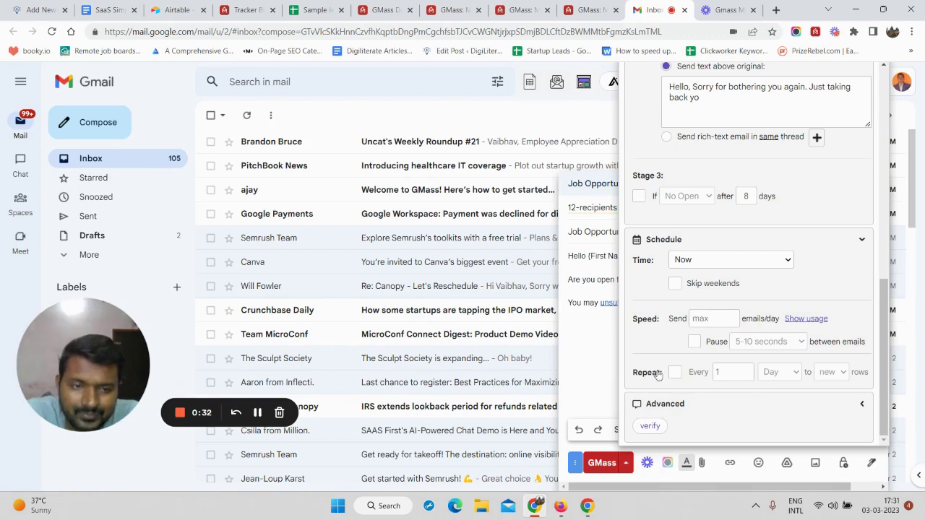
{"action": "left_click", "coordinate": [676, 373]}
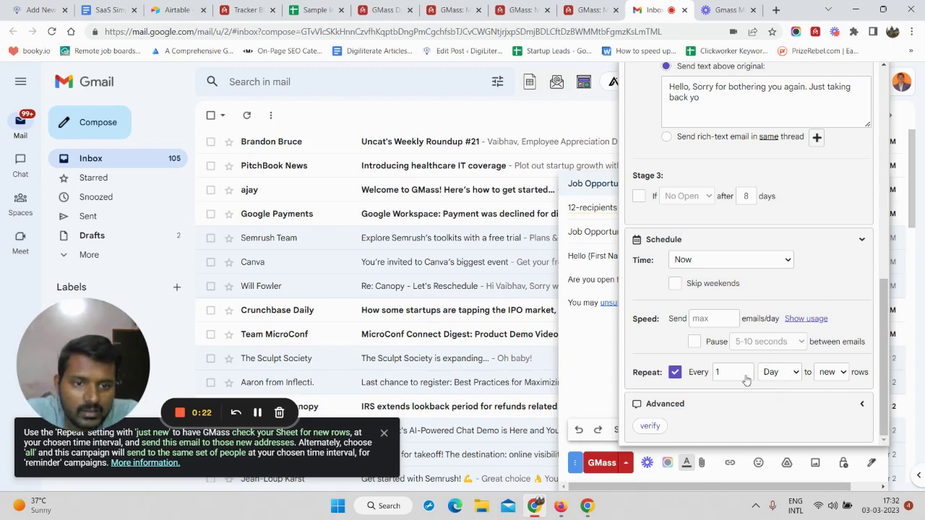
- Expand the Advanced campaign settings and enable the A/B Test option for sending different emails
{"action": "left_click", "coordinate": [665, 403]}
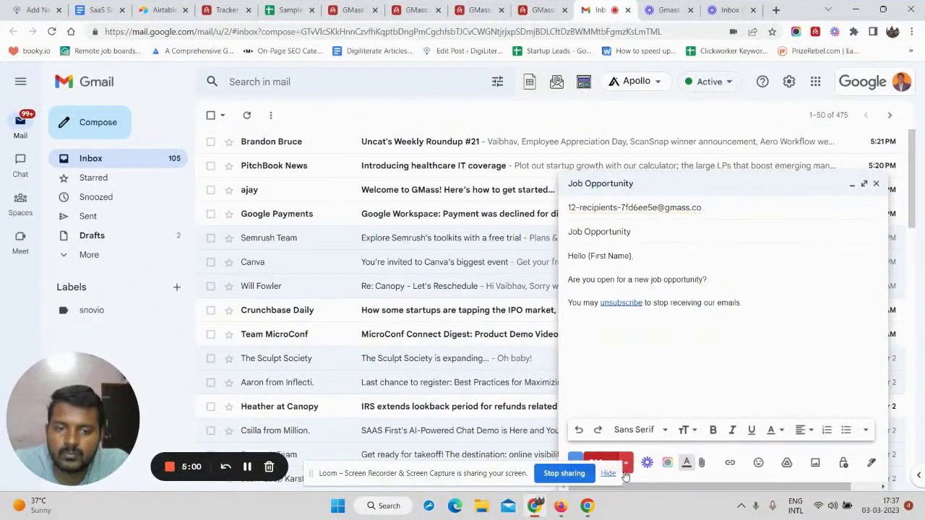
{"action": "left_click", "coordinate": [626, 464]}
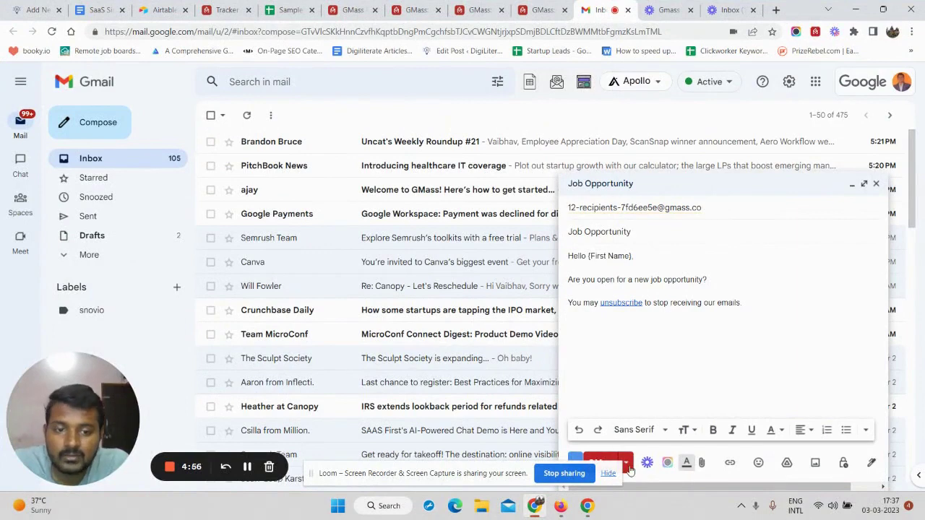
{"action": "mouse_move", "coordinate": [626, 463]}
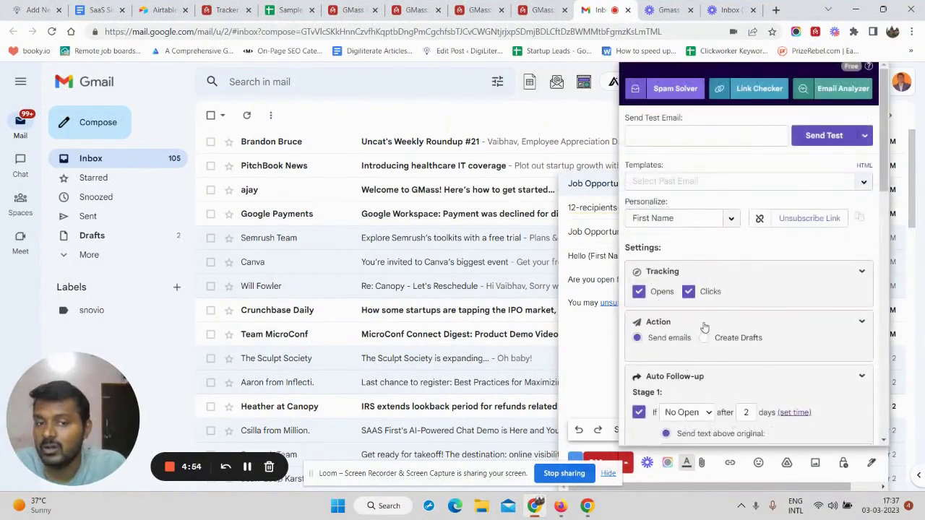
{"action": "scroll", "coordinate": [683, 393], "scroll_direction": "down", "scroll_amount": 12}
{"action": "scroll", "coordinate": [716, 318], "scroll_direction": "down", "scroll_amount": 1}
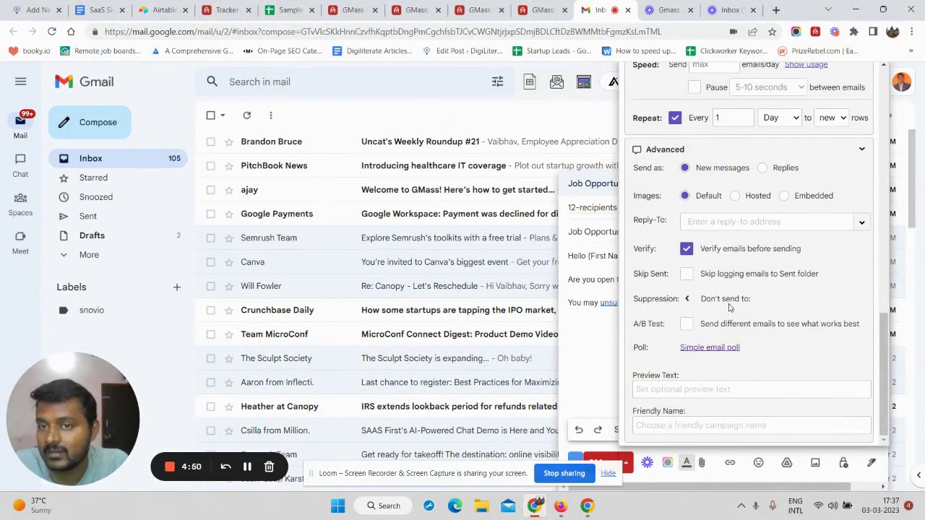
{"action": "left_click", "coordinate": [687, 325]}
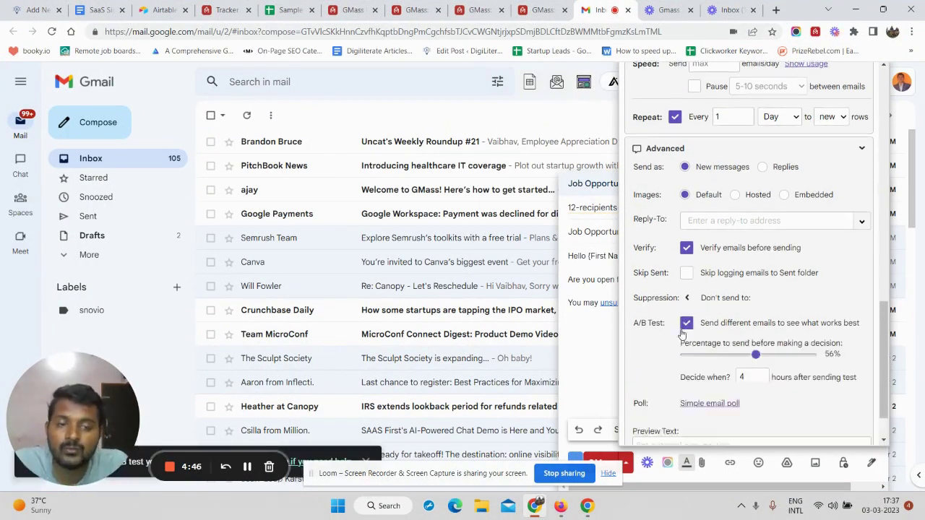
{"action": "scroll", "coordinate": [723, 311], "scroll_direction": "down", "scroll_amount": 1}
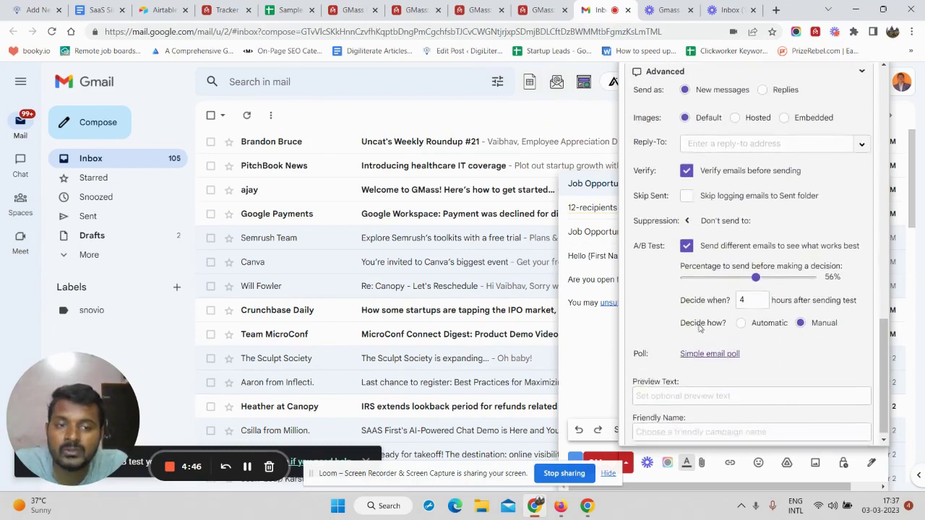
{"action": "left_click", "coordinate": [694, 390]}
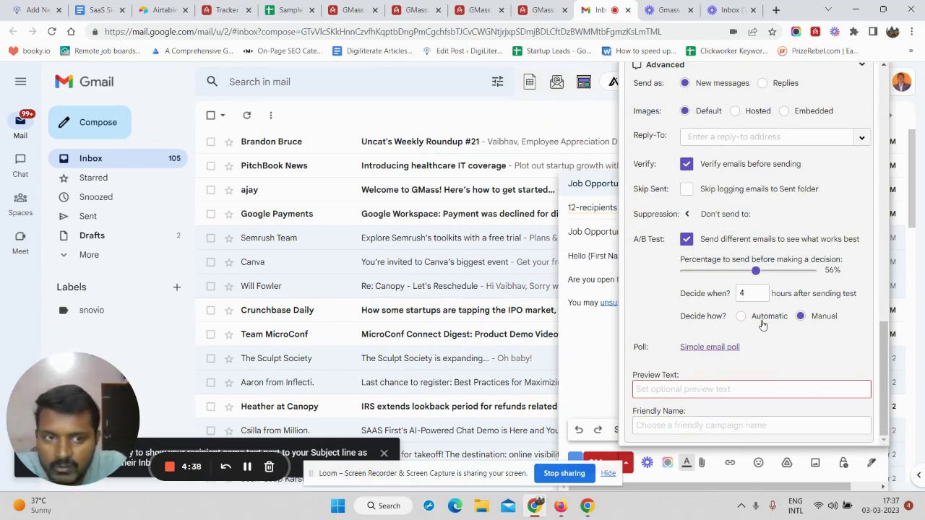
- Open the simple email poll form to review its question and answer fields, and cancel it
{"action": "left_click", "coordinate": [702, 350]}
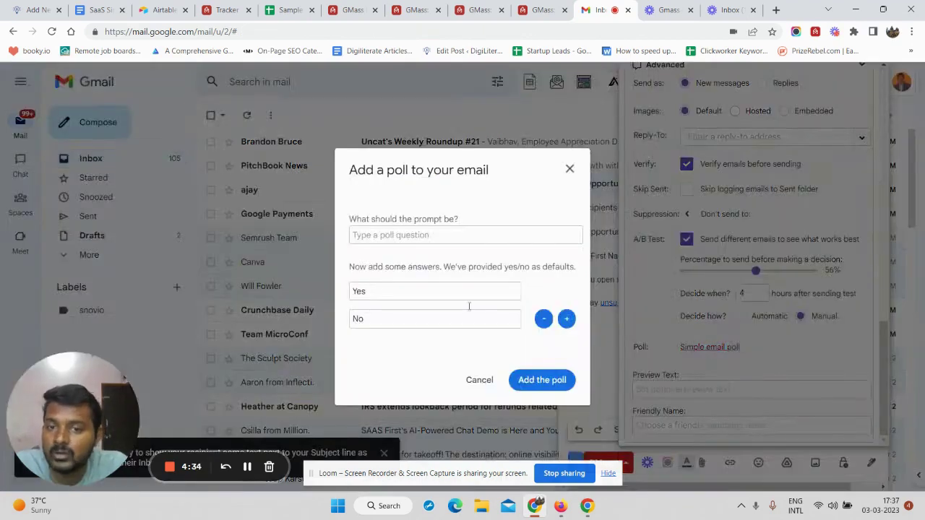
{"action": "left_click", "coordinate": [455, 232]}
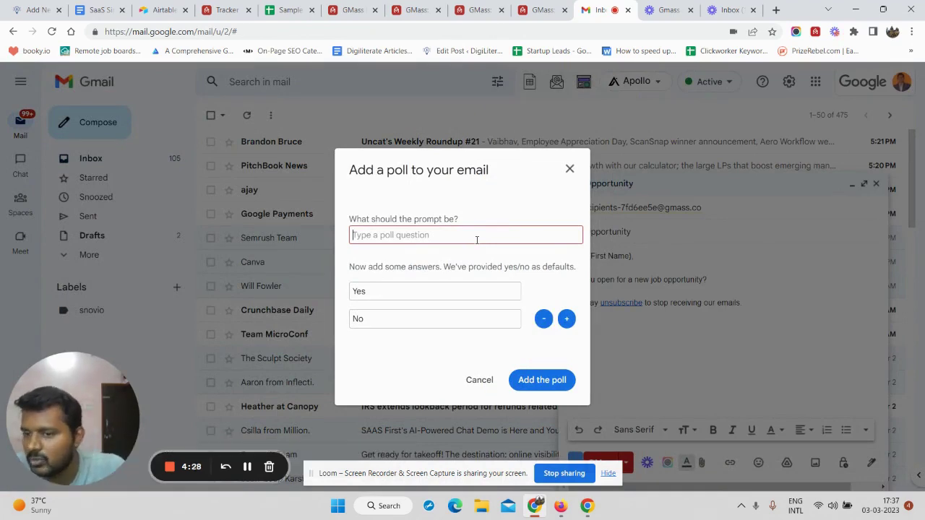
{"action": "left_click", "coordinate": [479, 380]}
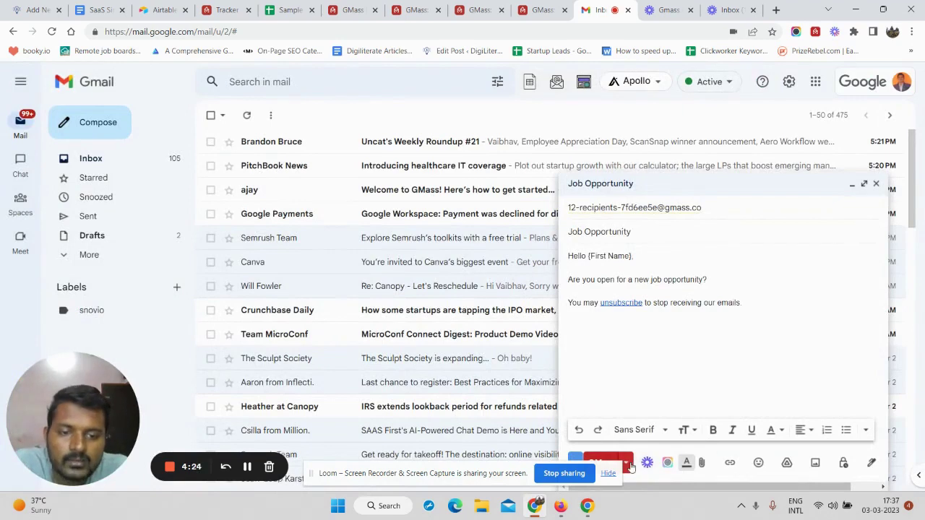
- Open the Spam Solver and the Link Checker from the GMass campaign settings to examine them, closing each one
{"action": "left_click", "coordinate": [626, 463]}
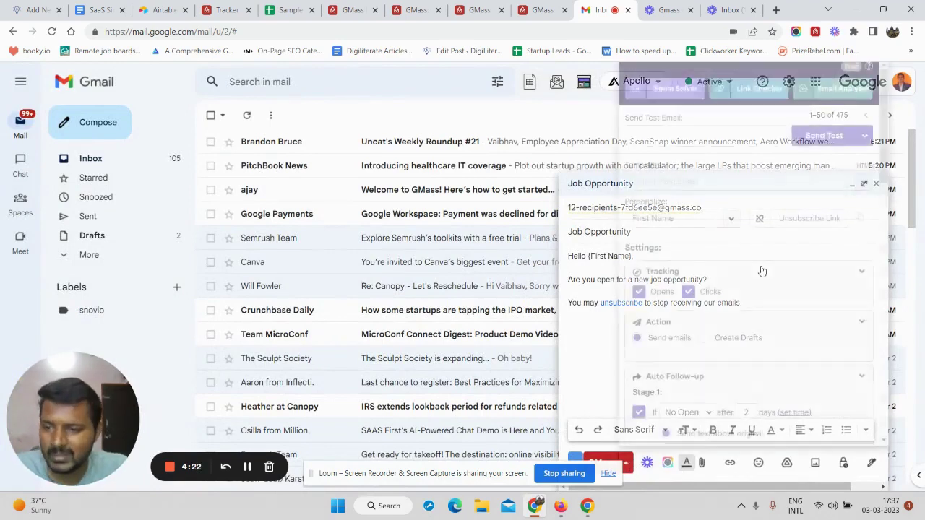
{"action": "scroll", "coordinate": [747, 267], "scroll_direction": "down", "scroll_amount": 3}
{"action": "scroll", "coordinate": [747, 268], "scroll_direction": "down", "scroll_amount": 2}
{"action": "scroll", "coordinate": [723, 181], "scroll_direction": "up", "scroll_amount": 5}
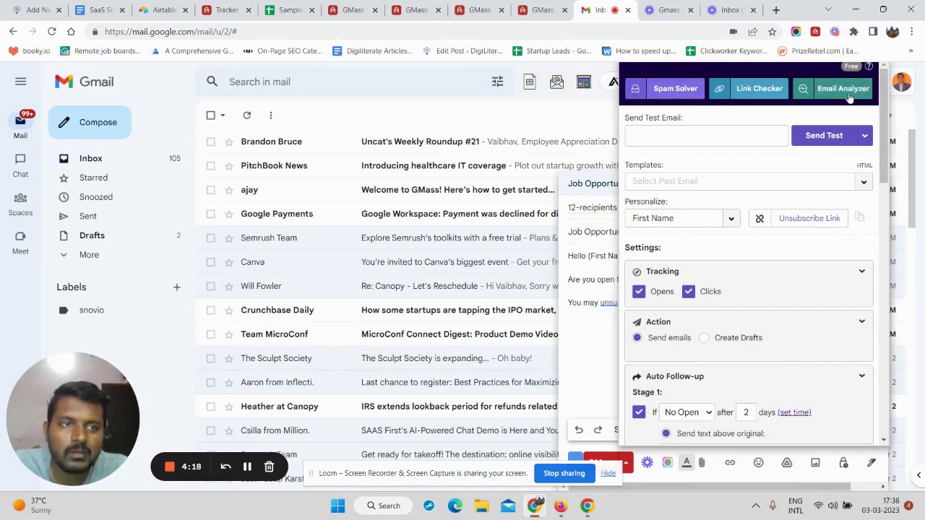
{"action": "scroll", "coordinate": [706, 158], "scroll_direction": "down", "scroll_amount": 1}
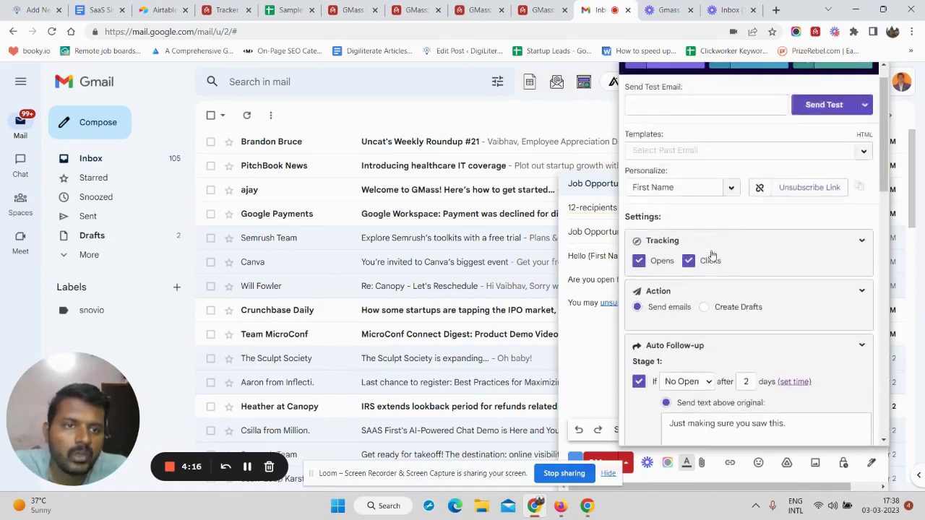
{"action": "scroll", "coordinate": [701, 217], "scroll_direction": "up", "scroll_amount": 1}
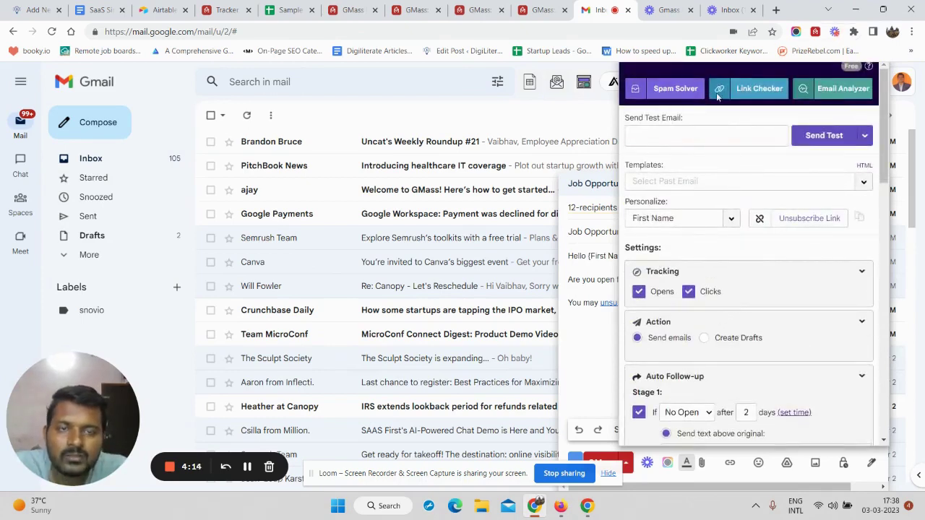
{"action": "left_click", "coordinate": [663, 93]}
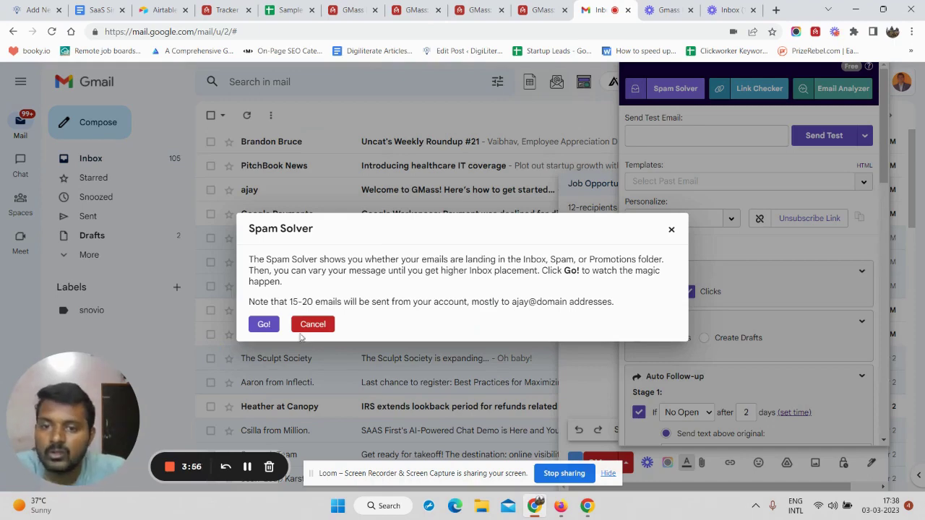
{"action": "left_click", "coordinate": [672, 229]}
{"action": "left_click", "coordinate": [749, 89]}
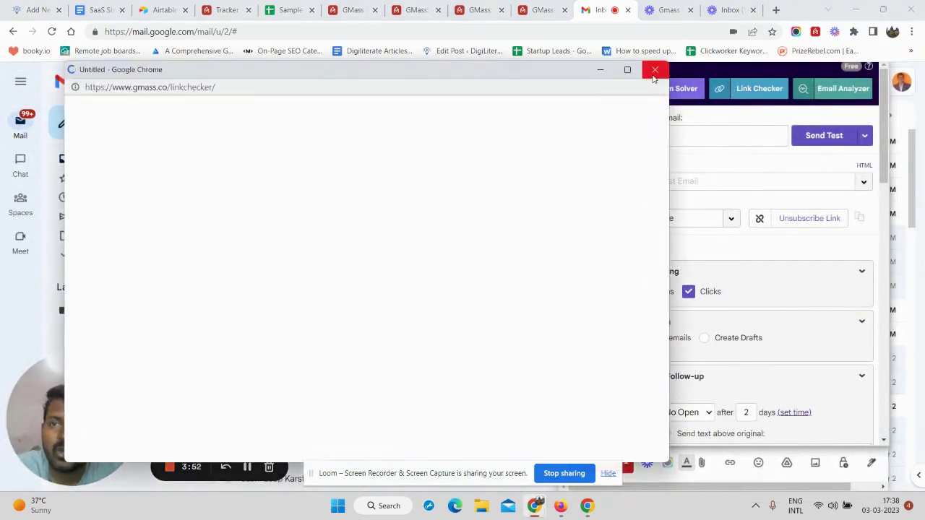
{"action": "left_click", "coordinate": [653, 74]}
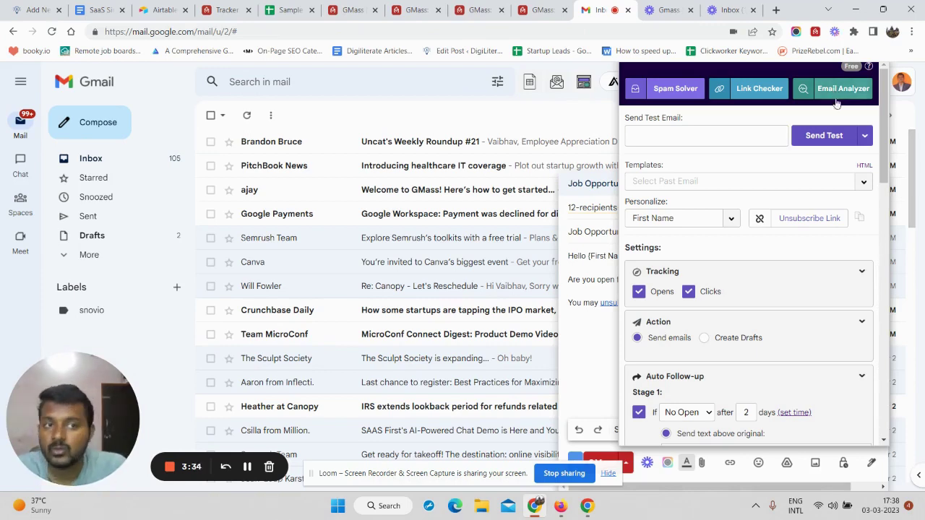
{"action": "scroll", "coordinate": [809, 206], "scroll_direction": "down", "scroll_amount": 3}
{"action": "scroll", "coordinate": [809, 205], "scroll_direction": "up", "scroll_amount": 3}
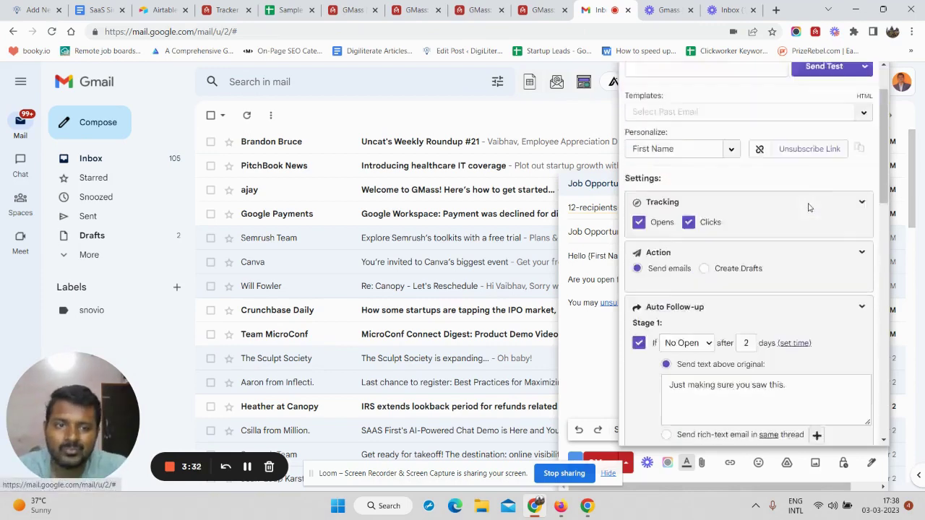
{"action": "scroll", "coordinate": [819, 242], "scroll_direction": "down", "scroll_amount": 5}
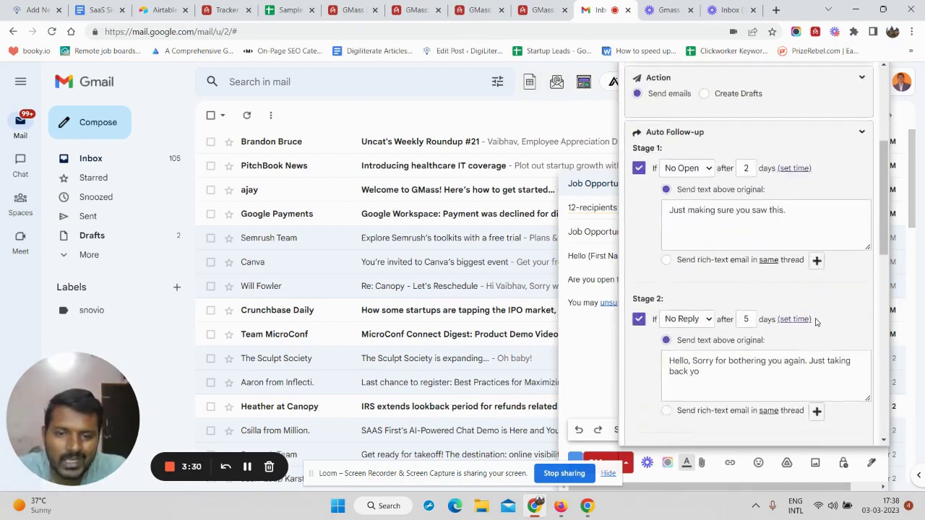
{"action": "scroll", "coordinate": [812, 330], "scroll_direction": "up", "scroll_amount": 1}
{"action": "scroll", "coordinate": [813, 330], "scroll_direction": "up", "scroll_amount": 4}
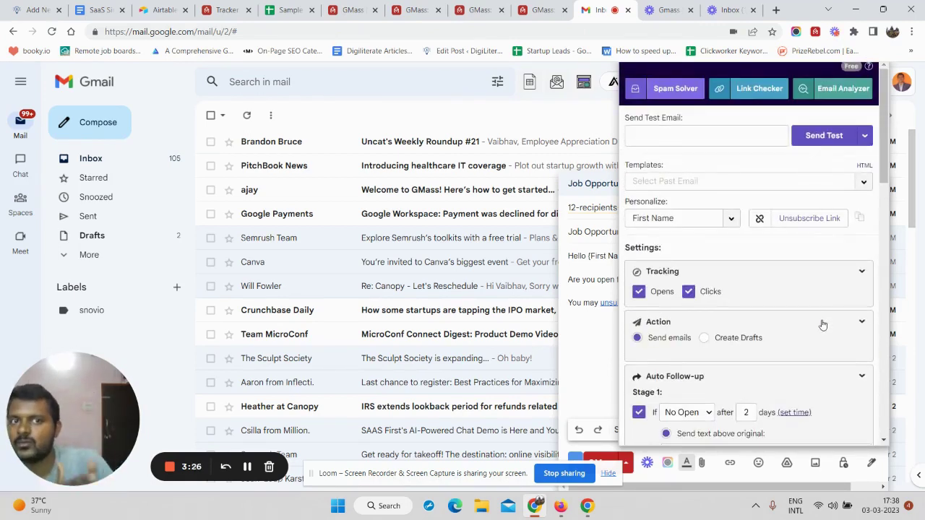
{"action": "scroll", "coordinate": [817, 325], "scroll_direction": "down", "scroll_amount": 10}
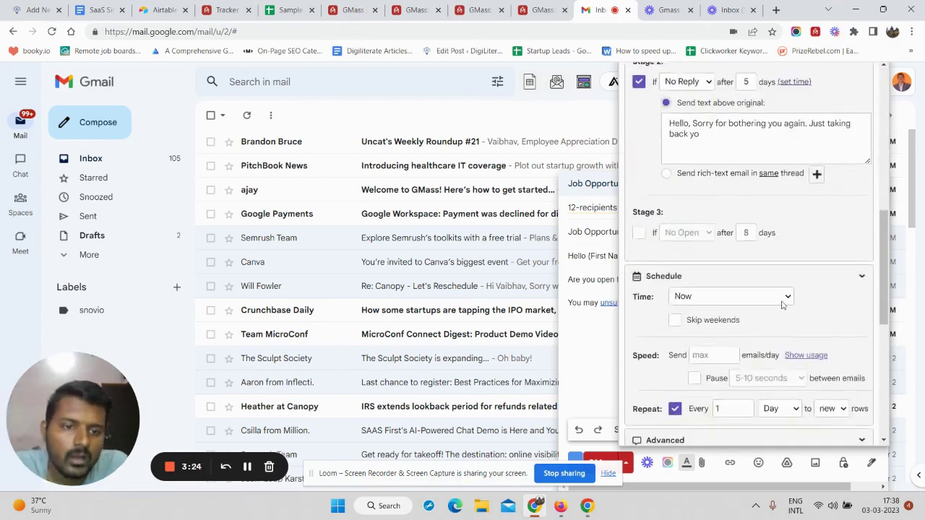
{"action": "scroll", "coordinate": [783, 372], "scroll_direction": "up", "scroll_amount": 10}
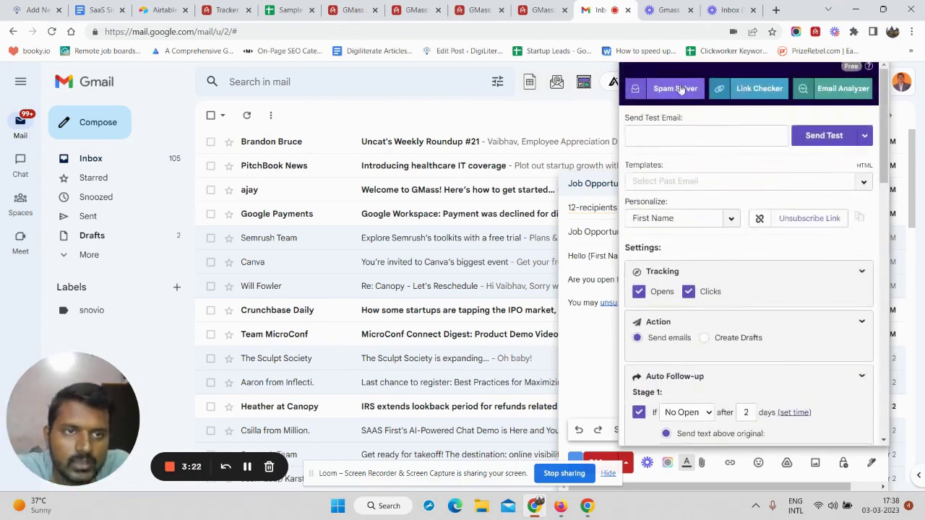
- Switch to the GMass website and examine the list of its products and testing tools
{"action": "left_click", "coordinate": [484, 6]}
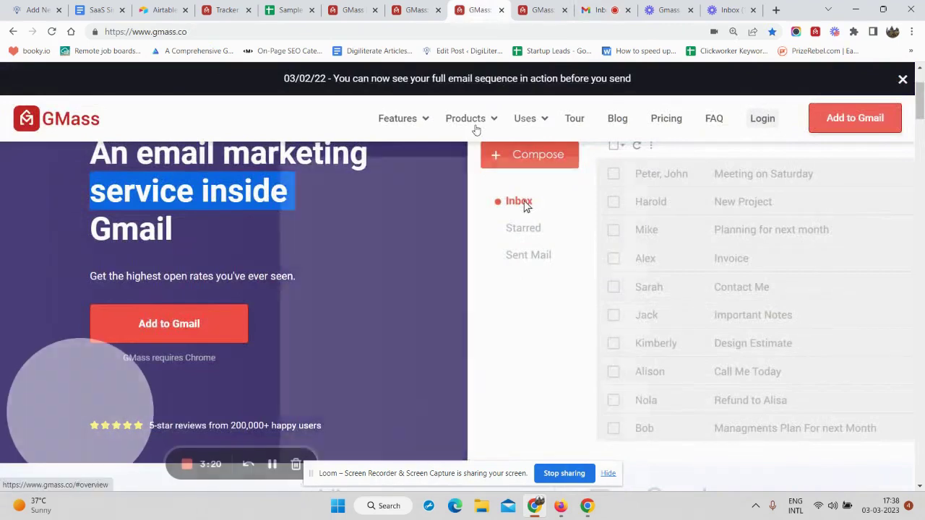
{"action": "mouse_move", "coordinate": [465, 119]}
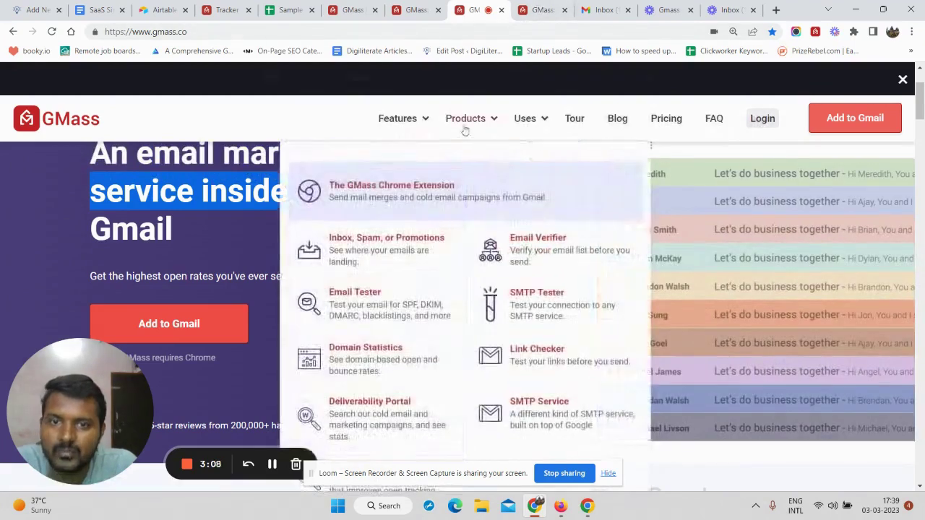
{"action": "left_click", "coordinate": [531, 13]}
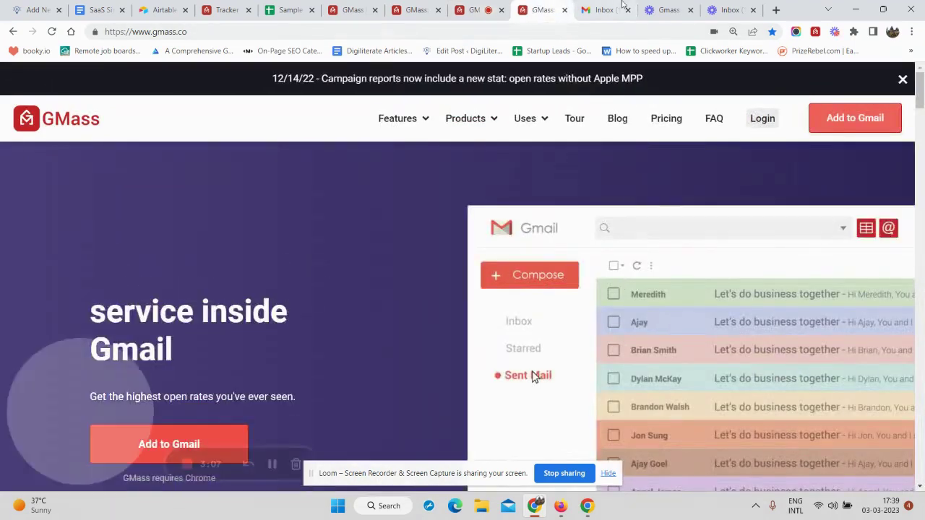
{"action": "key", "text": "ctrl+Tab"}
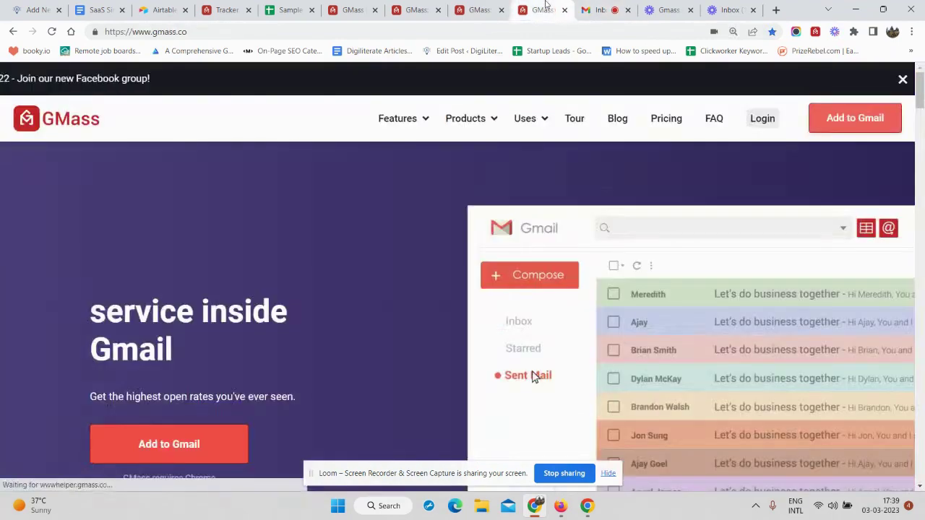
{"action": "left_click", "coordinate": [542, 11]}
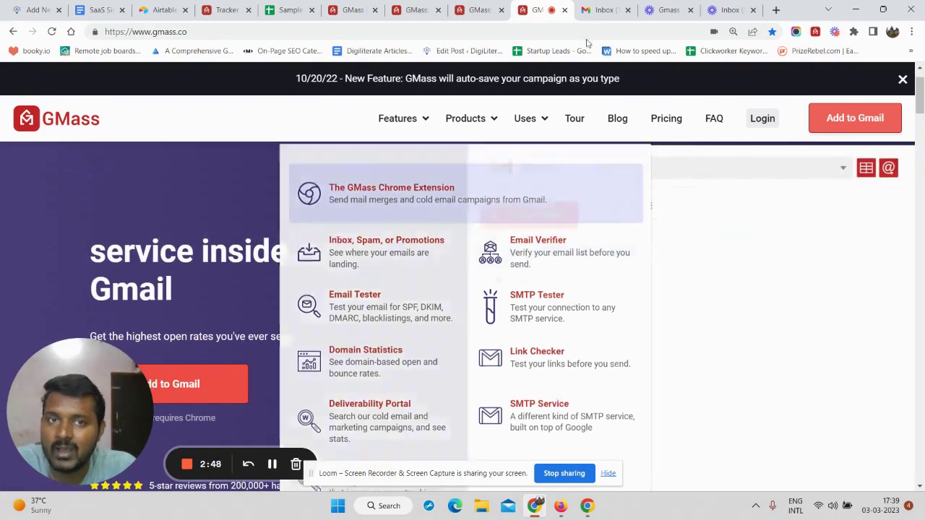
- Return to the Gmail draft and review its GMass follow-up, schedule and advanced settings
{"action": "left_click", "coordinate": [600, 10]}
{"action": "scroll", "coordinate": [683, 296], "scroll_direction": "down", "scroll_amount": 6}
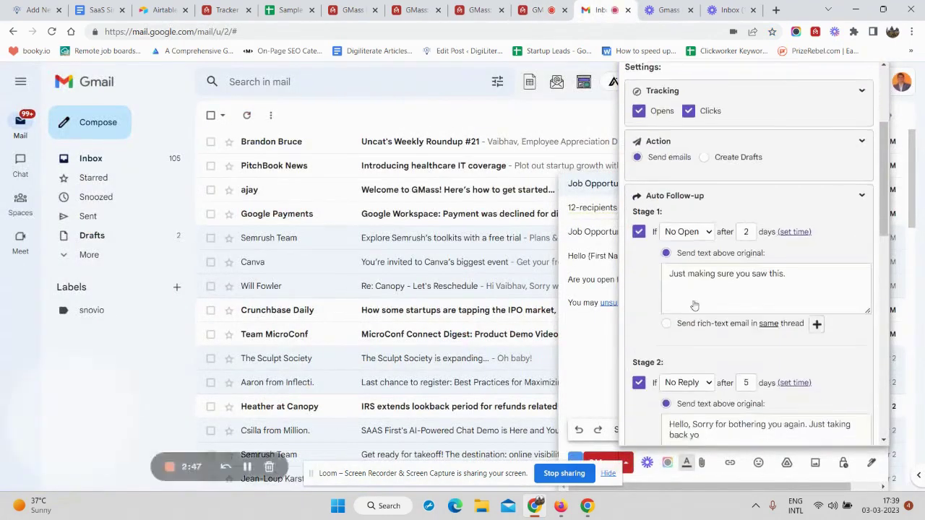
{"action": "scroll", "coordinate": [687, 285], "scroll_direction": "down", "scroll_amount": 10}
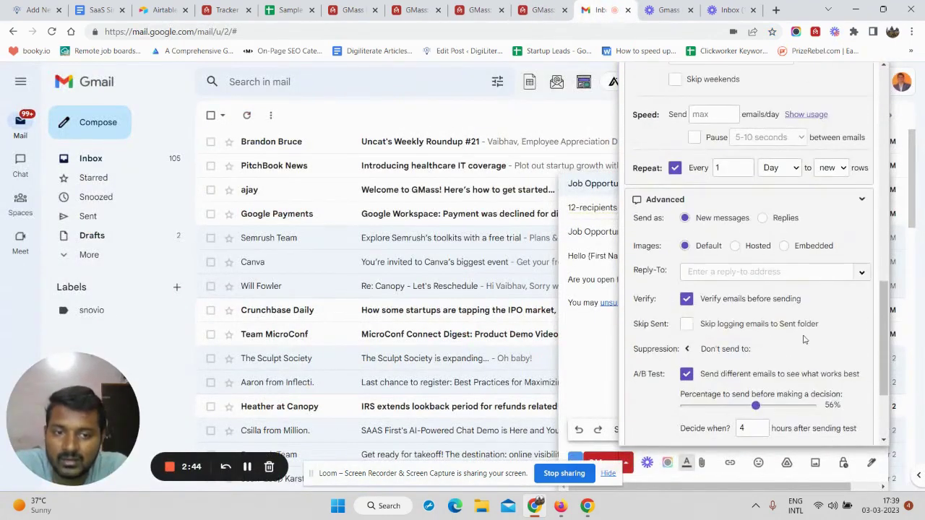
{"action": "scroll", "coordinate": [676, 314], "scroll_direction": "up", "scroll_amount": 12}
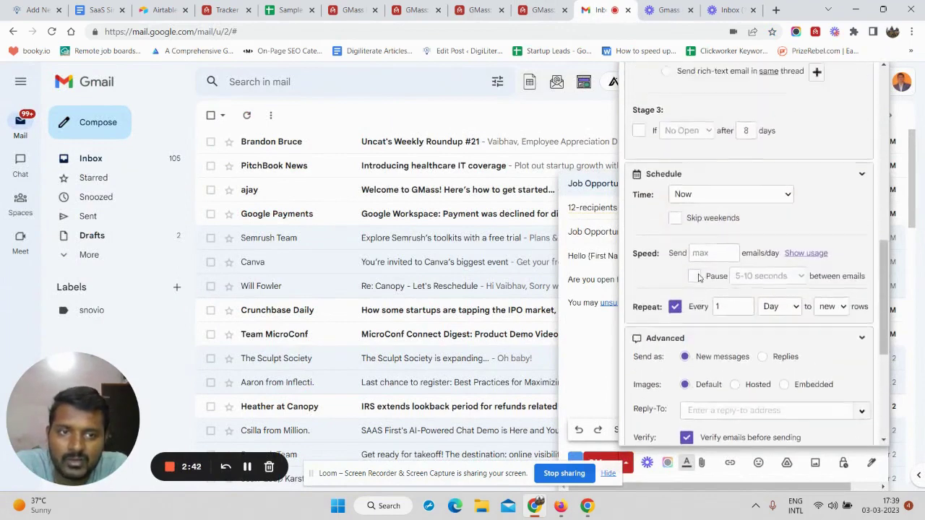
- Look over the GMass campaign settings from the test email and tracking options down to the A/B test options
{"action": "scroll", "coordinate": [676, 246], "scroll_direction": "up", "scroll_amount": 5}
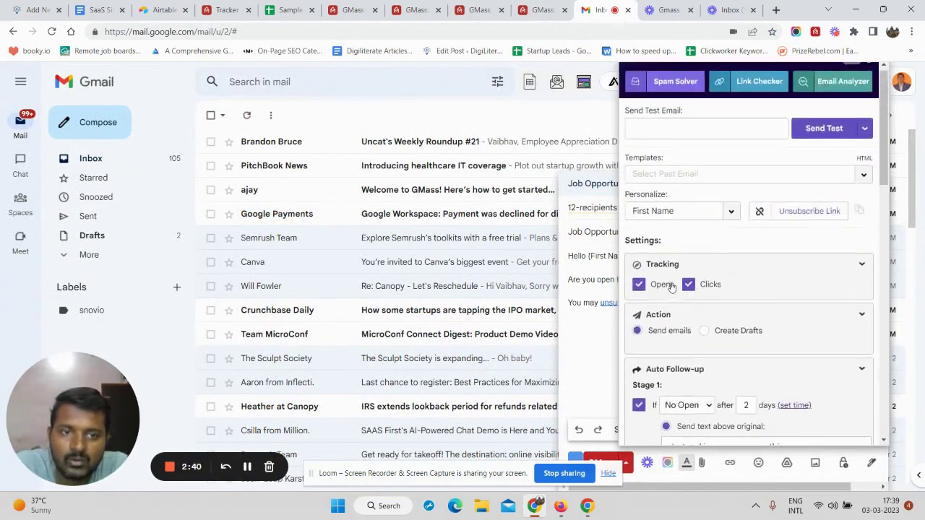
{"action": "scroll", "coordinate": [684, 253], "scroll_direction": "down", "scroll_amount": 8}
{"action": "scroll", "coordinate": [685, 255], "scroll_direction": "down", "scroll_amount": 2}
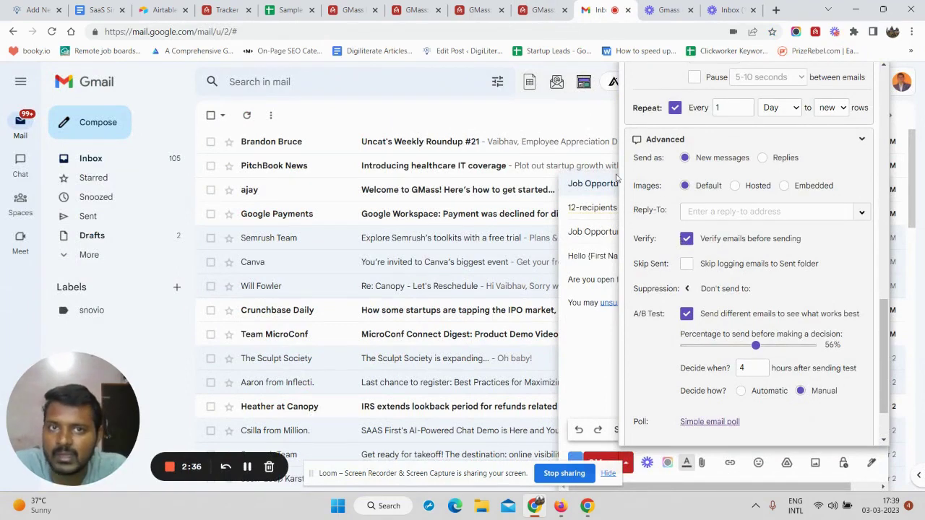
- Switch to the GMass website, open the Email Verifier product page and activate its text box for extracting email addresses
{"action": "left_click", "coordinate": [542, 9]}
{"action": "left_click", "coordinate": [481, 8]}
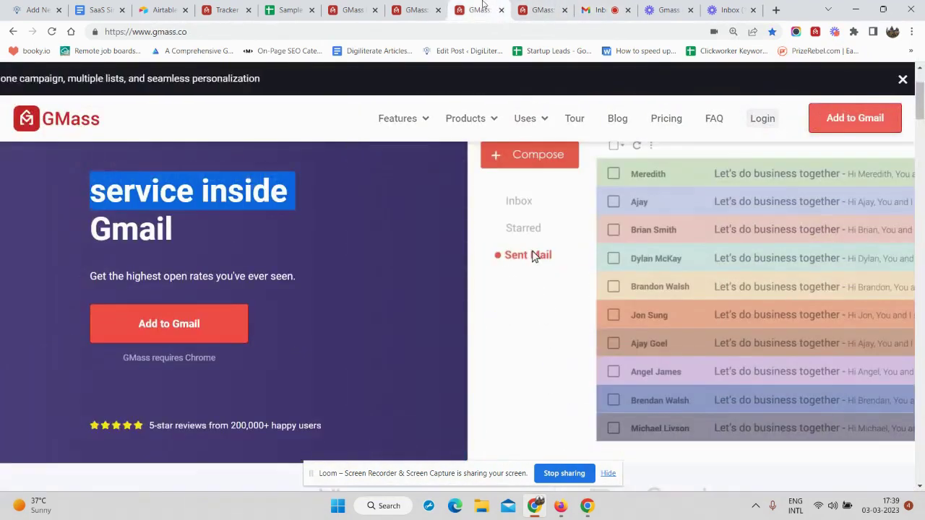
{"action": "left_click", "coordinate": [403, 5]}
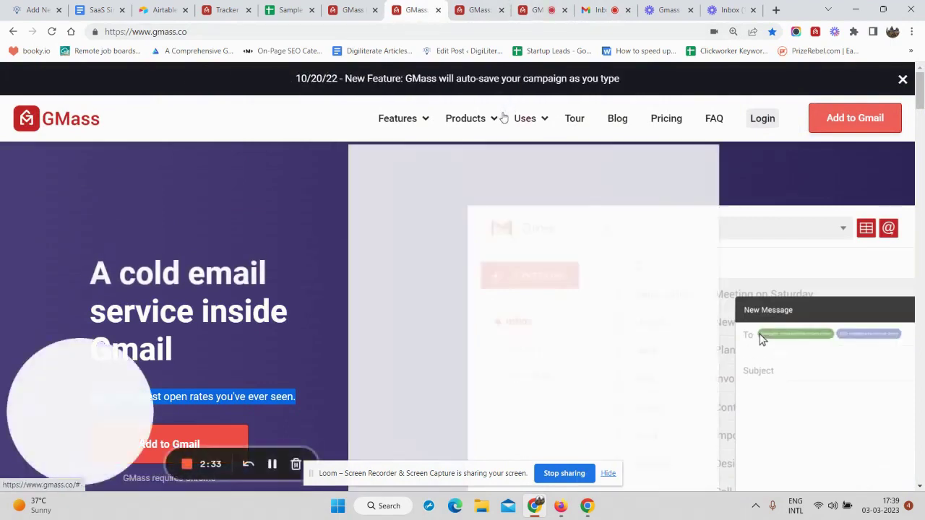
{"action": "mouse_move", "coordinate": [491, 127]}
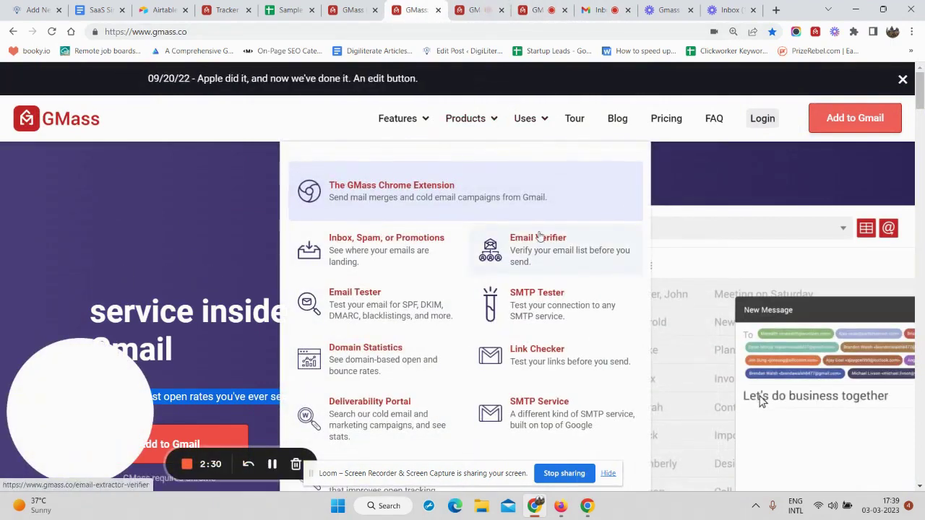
{"action": "scroll", "coordinate": [538, 240], "scroll_direction": "down", "scroll_amount": 3}
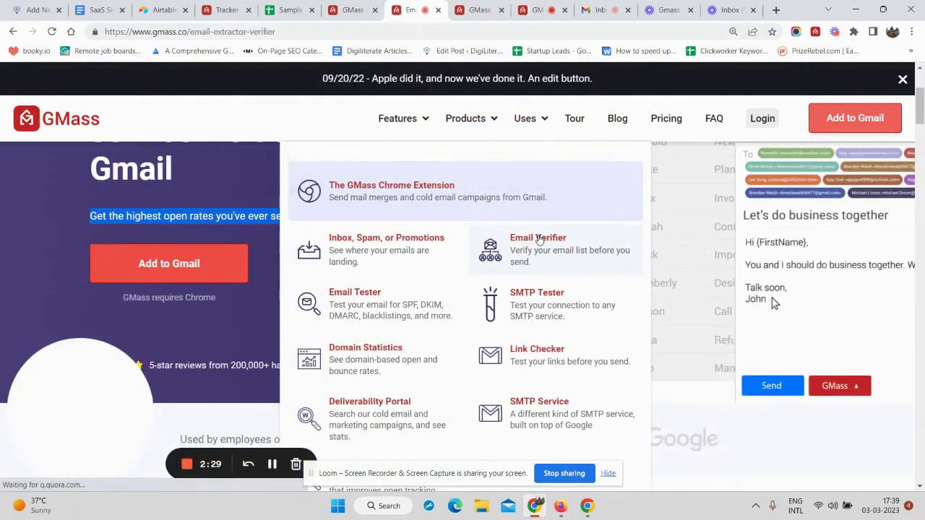
{"action": "scroll", "coordinate": [321, 264], "scroll_direction": "down", "scroll_amount": 4}
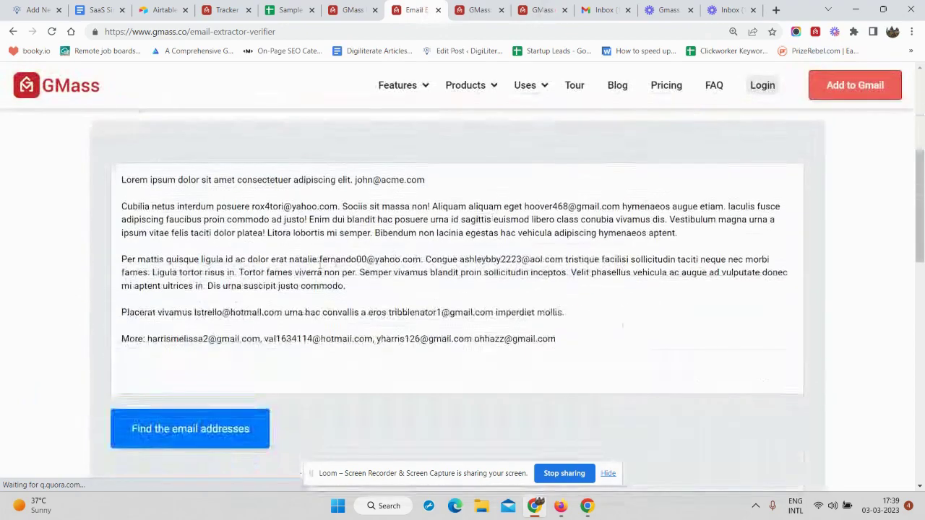
{"action": "left_click", "coordinate": [218, 219]}
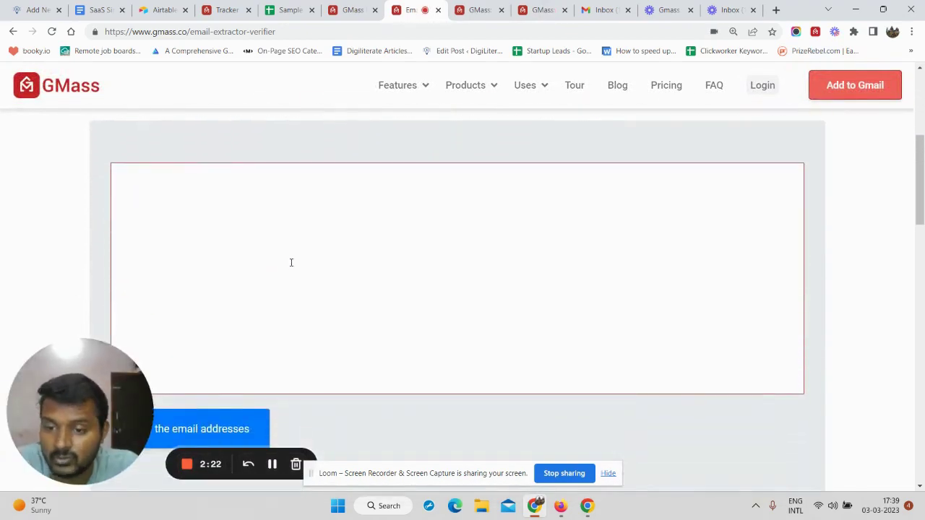
- Examine the GMass website's product list and its list of campaign features
{"action": "mouse_move", "coordinate": [466, 85]}
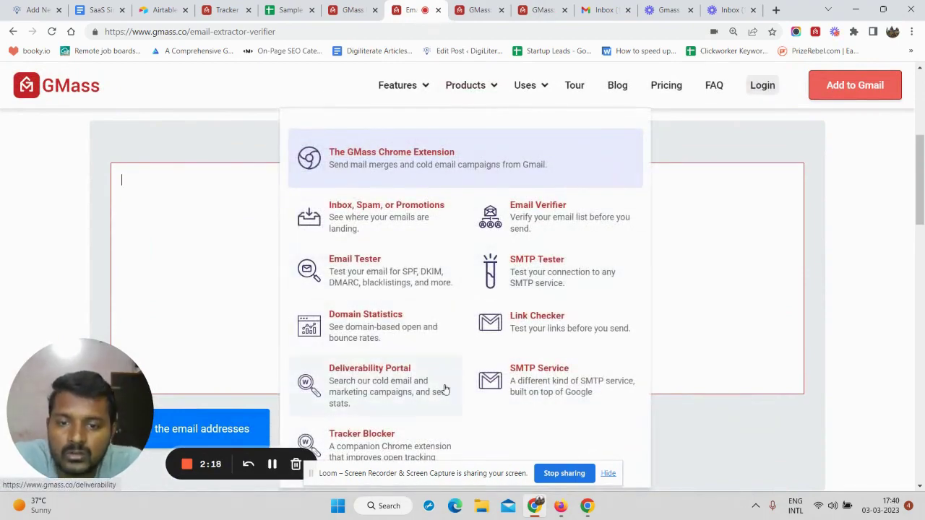
{"action": "mouse_move", "coordinate": [419, 84]}
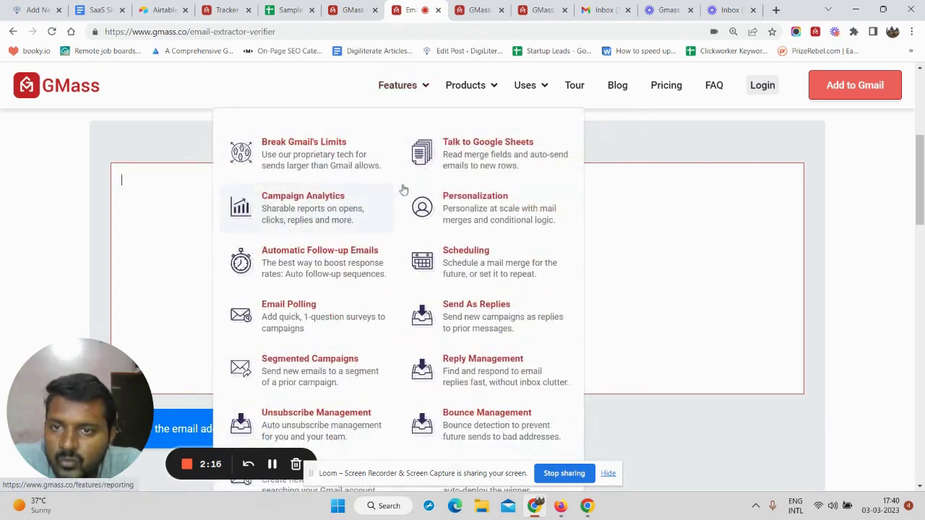